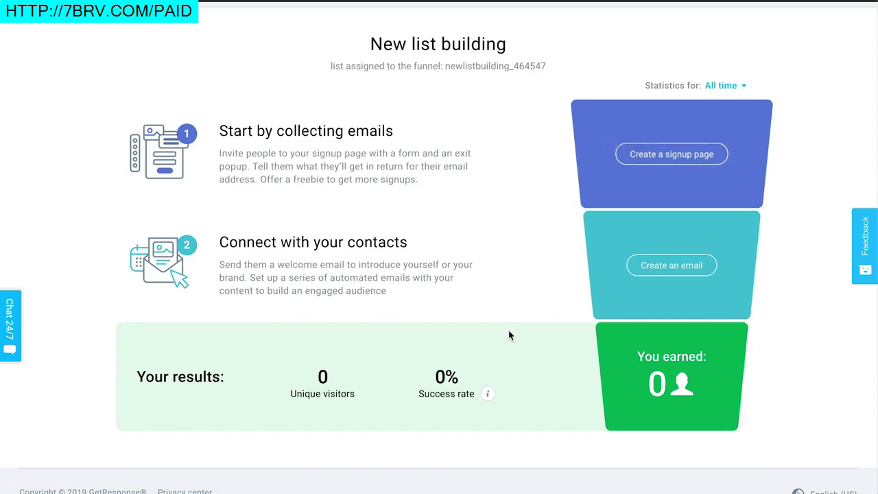
Step: Start creating a signup page for the New list building funnel
{"action": "scroll", "coordinate": [511, 332], "scroll_direction": "up", "scroll_amount": 1}
{"action": "left_click", "coordinate": [643, 190]}
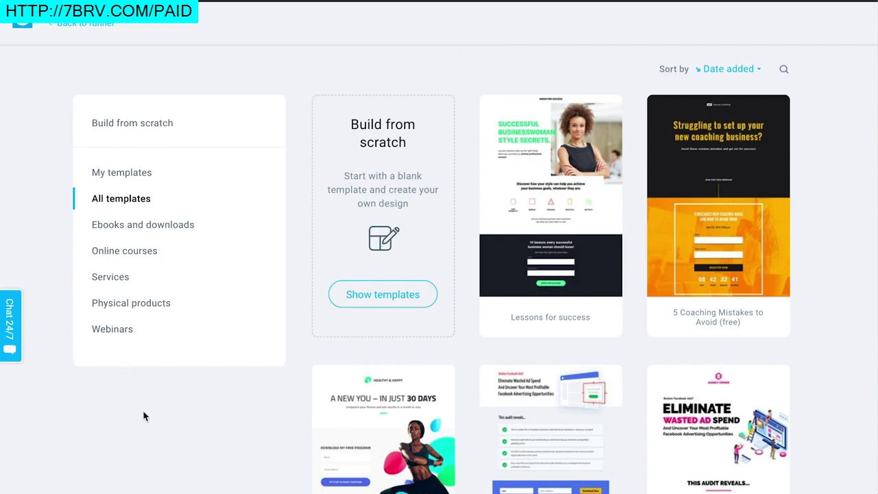
Step: Examine the signup page template gallery with its categories and the designs offered under all templates
{"action": "scroll", "coordinate": [148, 418], "scroll_direction": "down", "scroll_amount": 2}
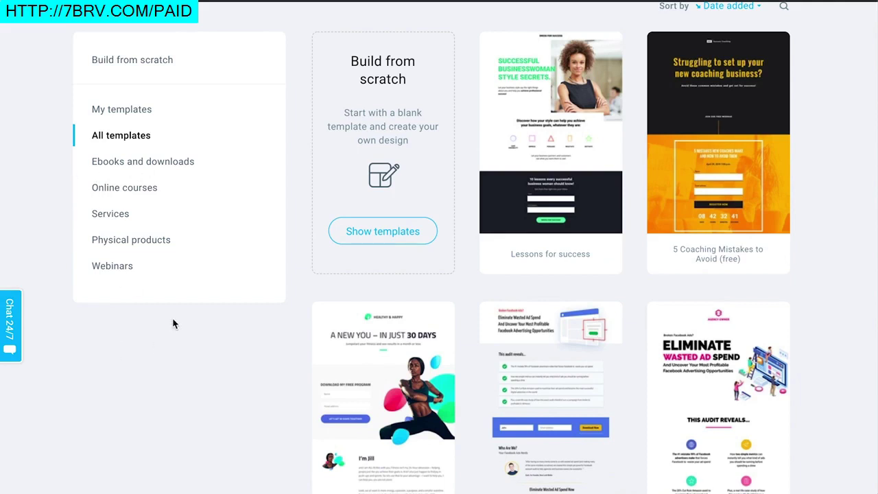
{"action": "scroll", "coordinate": [182, 416], "scroll_direction": "up", "scroll_amount": 1}
{"action": "scroll", "coordinate": [182, 415], "scroll_direction": "down", "scroll_amount": 2}
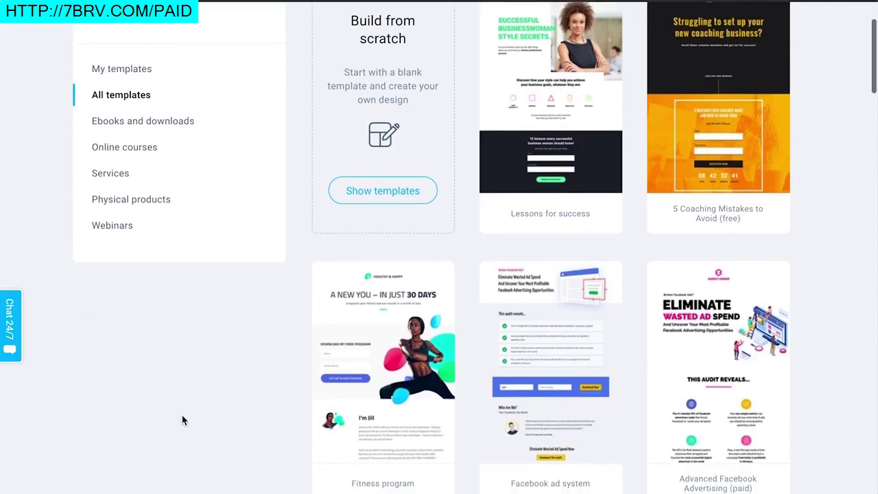
{"action": "scroll", "coordinate": [210, 336], "scroll_direction": "down", "scroll_amount": 3}
{"action": "scroll", "coordinate": [210, 345], "scroll_direction": "up", "scroll_amount": 5}
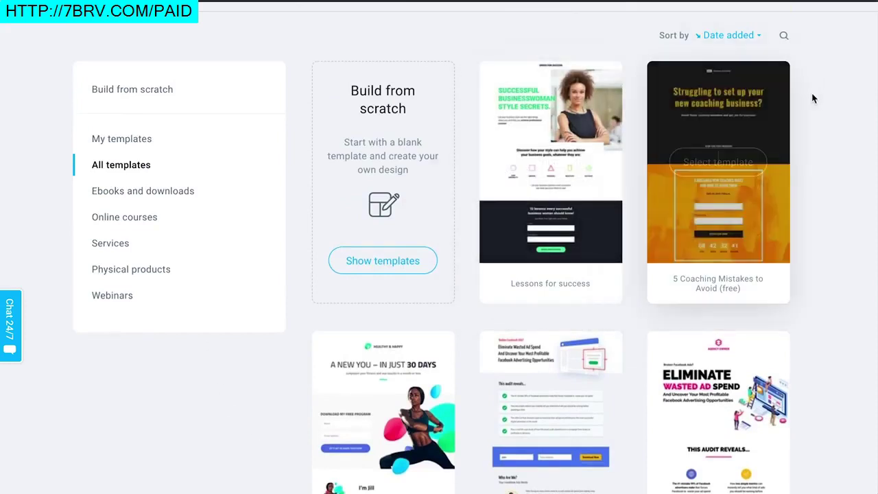
{"action": "scroll", "coordinate": [821, 148], "scroll_direction": "down", "scroll_amount": 2}
{"action": "scroll", "coordinate": [821, 147], "scroll_direction": "down", "scroll_amount": 2}
{"action": "scroll", "coordinate": [821, 147], "scroll_direction": "up", "scroll_amount": 5}
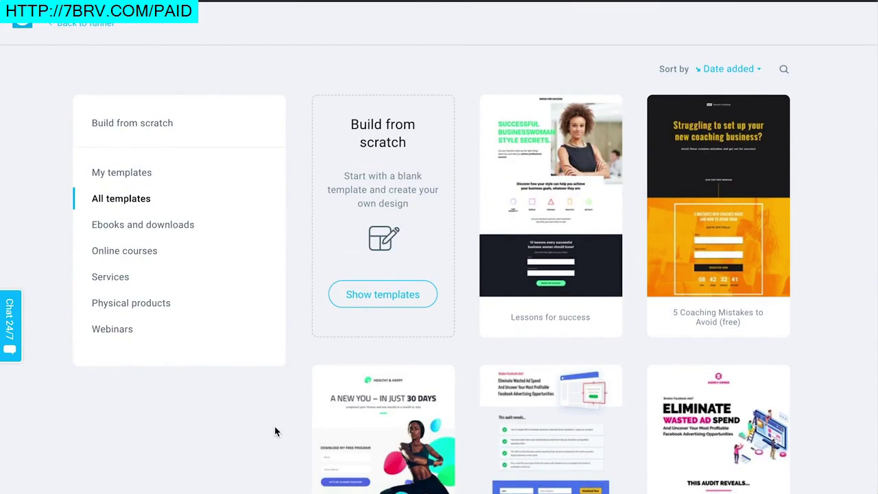
{"action": "scroll", "coordinate": [274, 430], "scroll_direction": "down", "scroll_amount": 1}
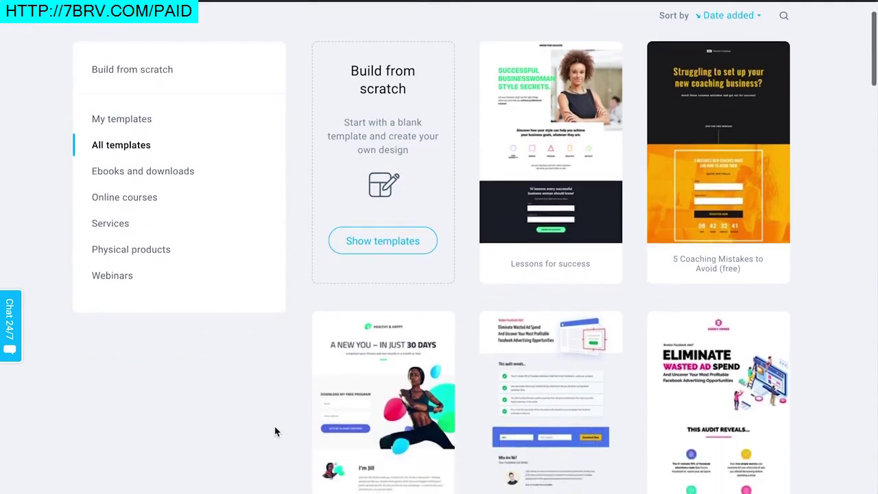
Step: Browse the Ebooks and downloads templates and choose the Natural energy guide template
{"action": "left_click", "coordinate": [138, 173]}
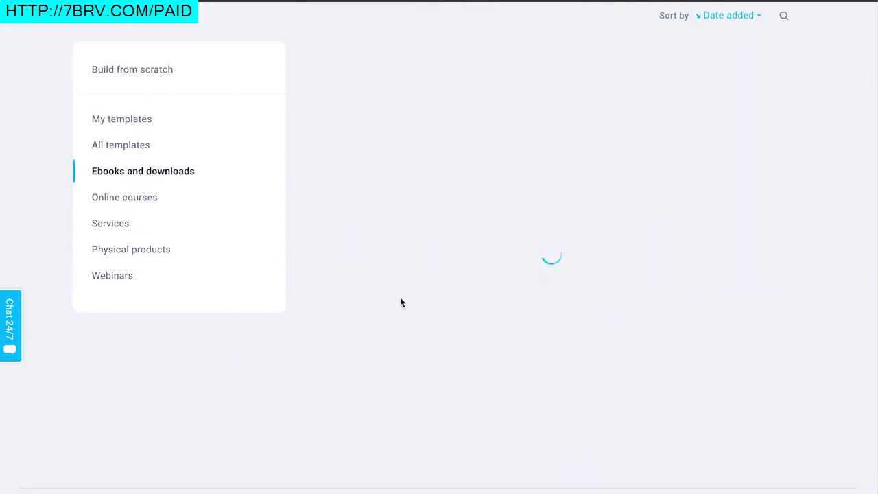
{"action": "scroll", "coordinate": [595, 205], "scroll_direction": "down", "scroll_amount": 2}
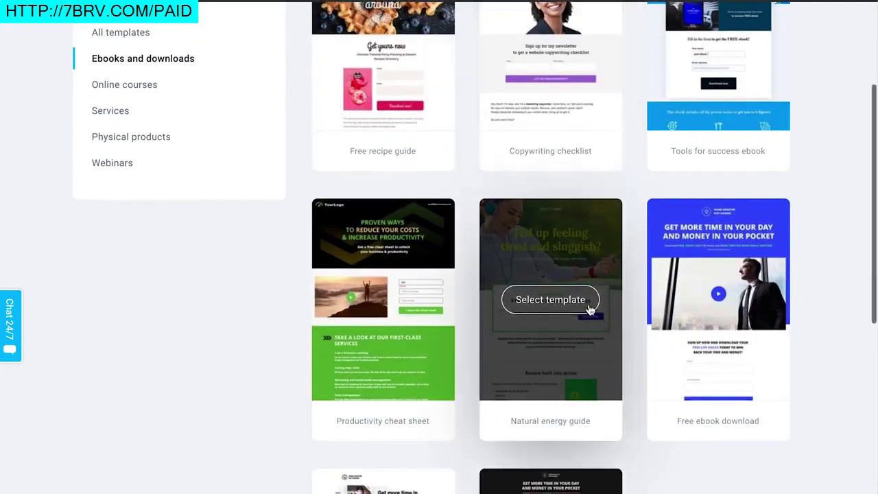
{"action": "scroll", "coordinate": [792, 278], "scroll_direction": "down", "scroll_amount": 1}
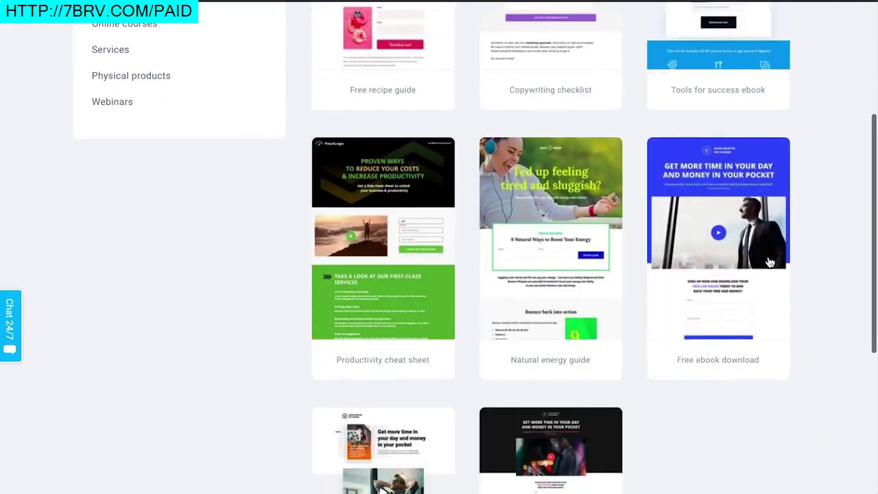
{"action": "scroll", "coordinate": [582, 238], "scroll_direction": "up", "scroll_amount": 1}
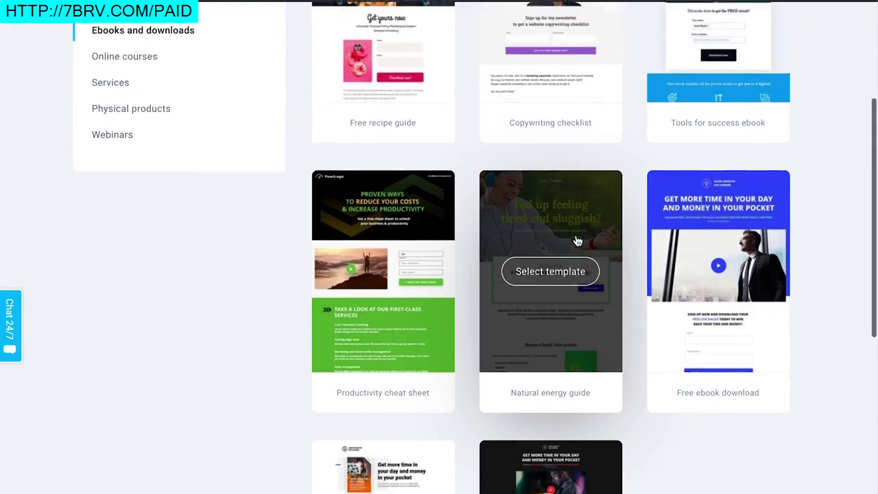
{"action": "scroll", "coordinate": [818, 199], "scroll_direction": "up", "scroll_amount": 3}
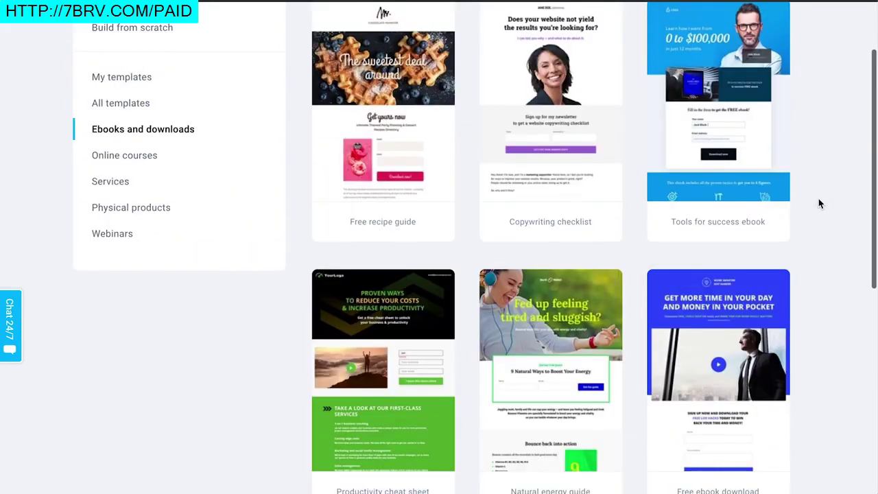
{"action": "scroll", "coordinate": [819, 199], "scroll_direction": "down", "scroll_amount": 2}
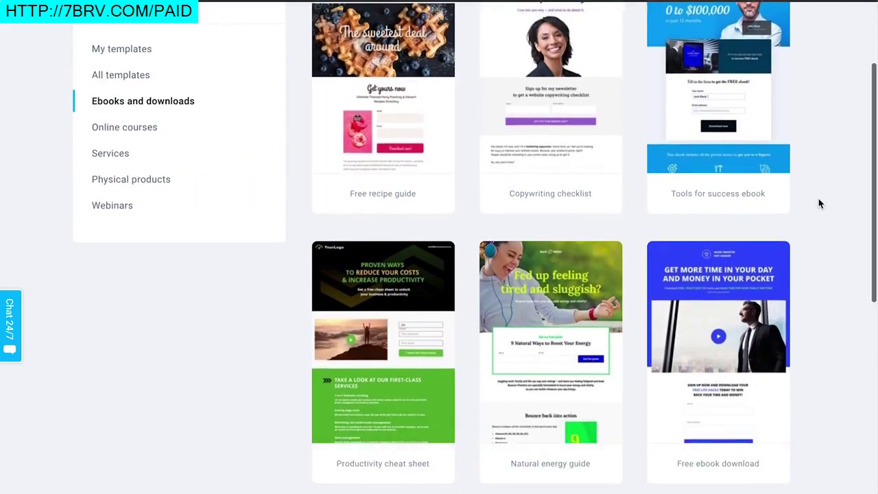
{"action": "left_click", "coordinate": [573, 345]}
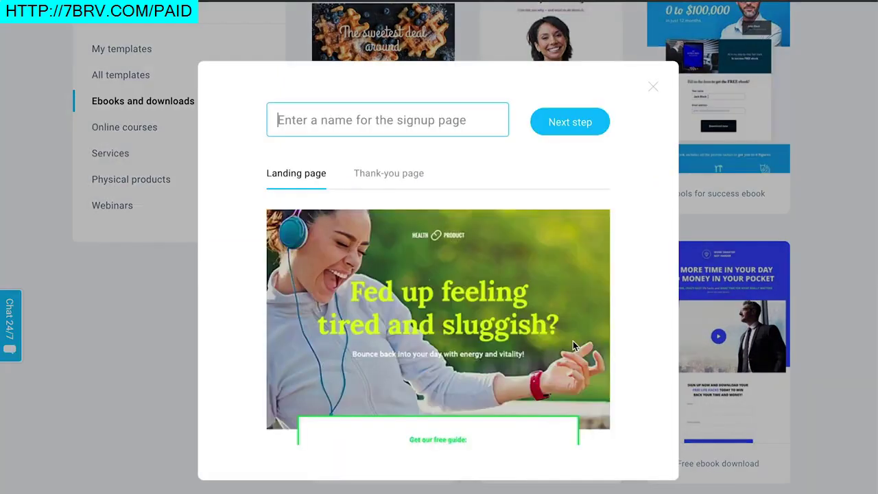
Step: Preview the Natural energy guide template's landing page and its matching thank-you page
{"action": "scroll", "coordinate": [528, 250], "scroll_direction": "down", "scroll_amount": 1}
{"action": "scroll", "coordinate": [528, 274], "scroll_direction": "down", "scroll_amount": 4}
{"action": "scroll", "coordinate": [529, 289], "scroll_direction": "up", "scroll_amount": 5}
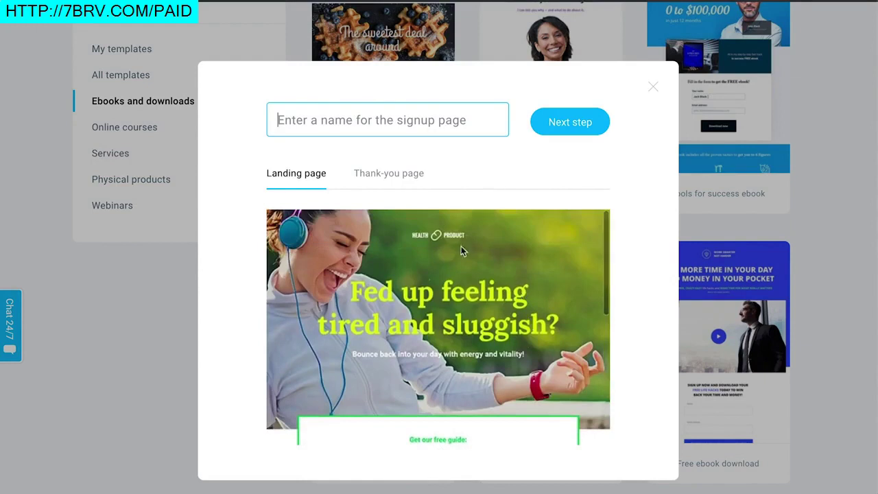
{"action": "left_click", "coordinate": [389, 175]}
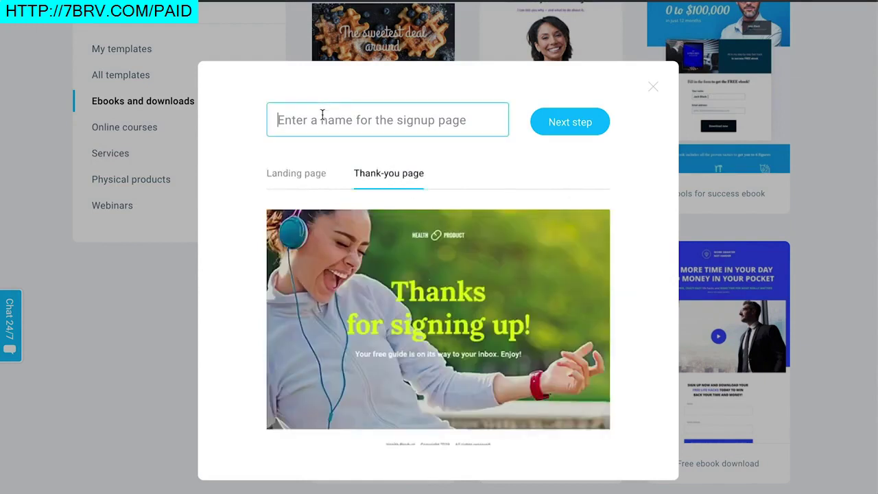
Step: Name the signup page "New list building signups" and continue to the page editor
{"action": "type", "text": "New list buil"}
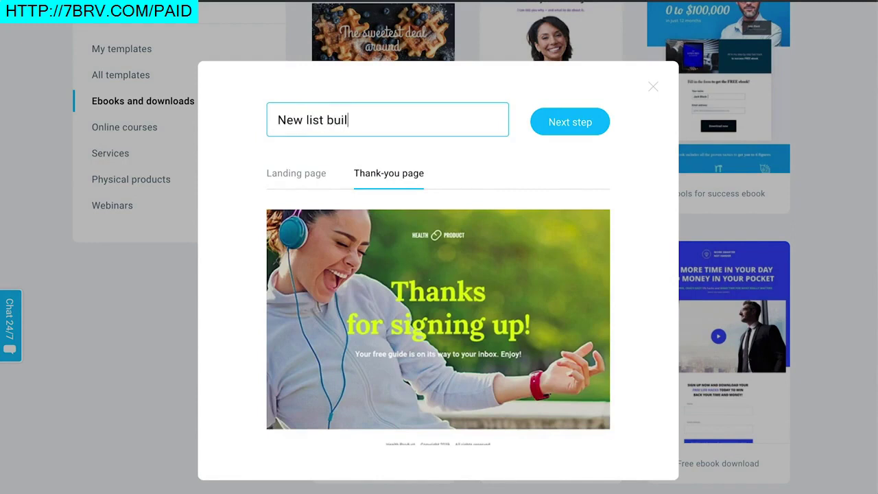
{"action": "type", "text": "ding signups"}
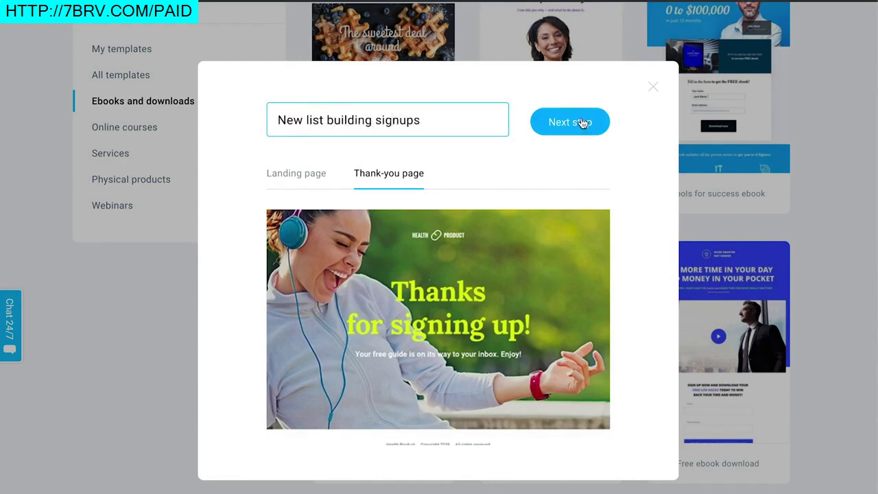
{"action": "left_click", "coordinate": [581, 122]}
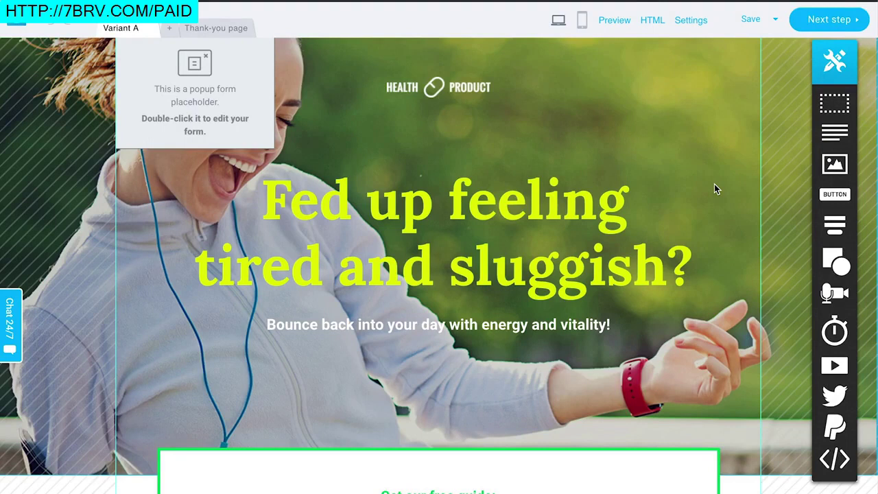
Step: Examine the landing page design from the header and signup form down to the guide description and product details
{"action": "scroll", "coordinate": [714, 184], "scroll_direction": "down", "scroll_amount": 5}
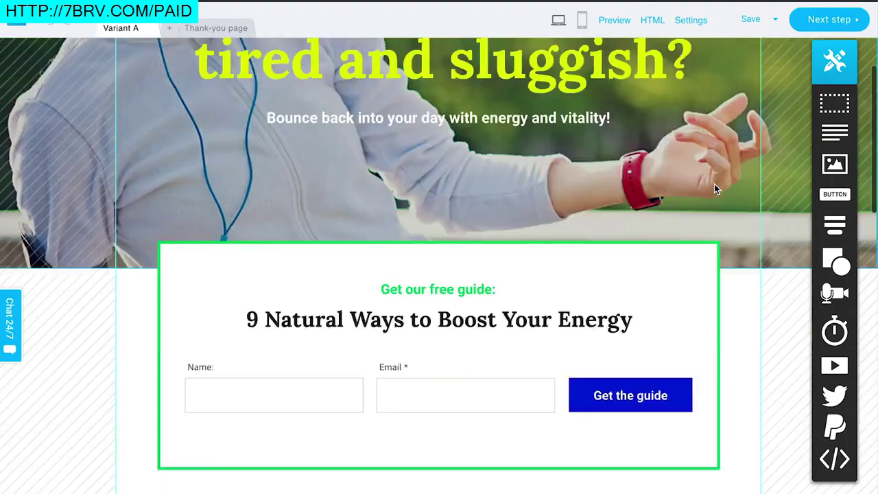
{"action": "scroll", "coordinate": [659, 213], "scroll_direction": "up", "scroll_amount": 2}
{"action": "scroll", "coordinate": [661, 210], "scroll_direction": "up", "scroll_amount": 3}
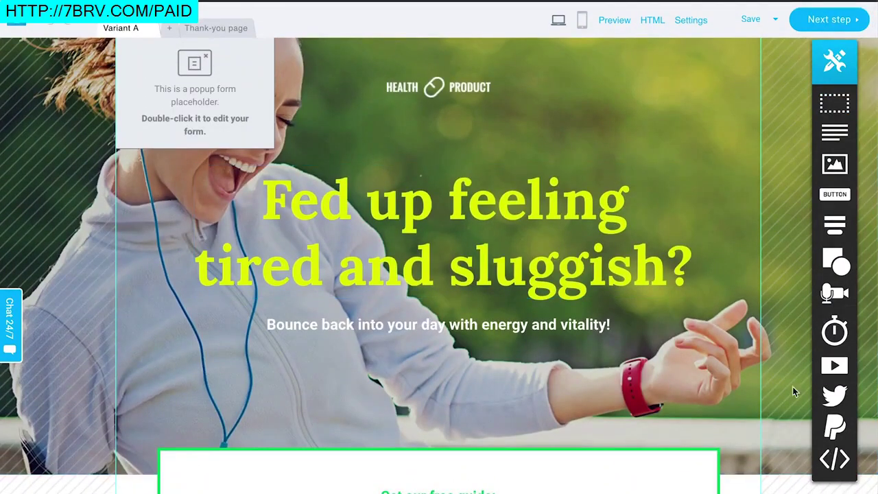
{"action": "scroll", "coordinate": [537, 140], "scroll_direction": "down", "scroll_amount": 7}
{"action": "scroll", "coordinate": [537, 145], "scroll_direction": "down", "scroll_amount": 9}
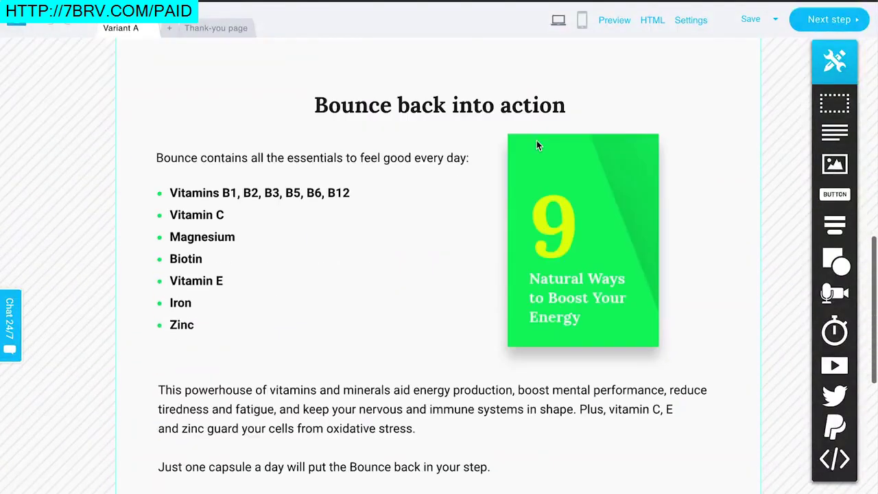
{"action": "scroll", "coordinate": [537, 142], "scroll_direction": "up", "scroll_amount": 15}
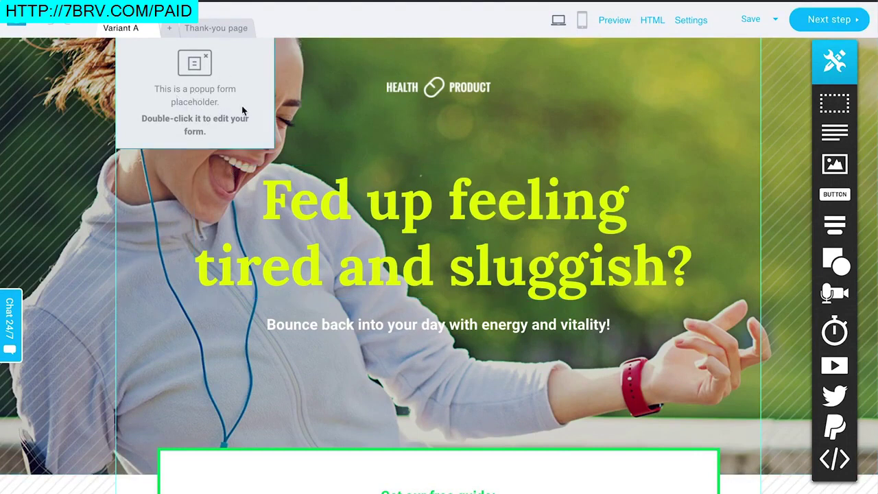
Step: Open the landing page's exit popup form for editing and review its fields and display settings
{"action": "double_click", "coordinate": [214, 104]}
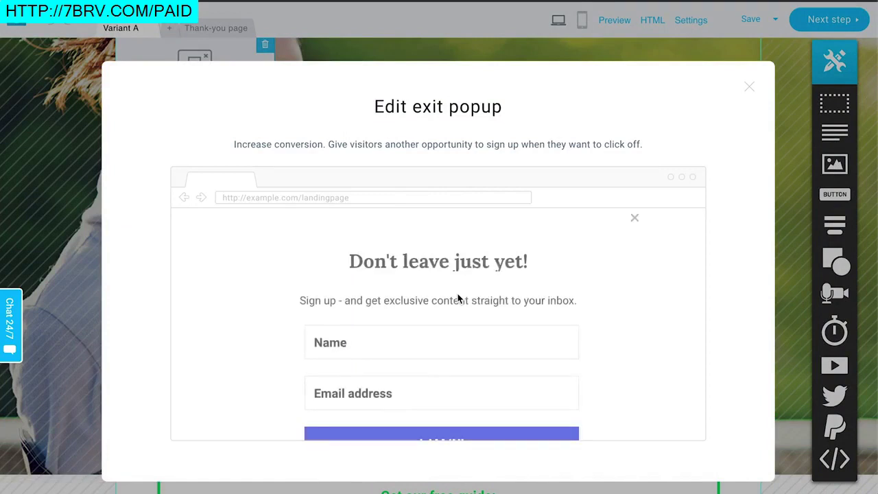
{"action": "scroll", "coordinate": [594, 355], "scroll_direction": "down", "scroll_amount": 3}
{"action": "scroll", "coordinate": [594, 355], "scroll_direction": "up", "scroll_amount": 3}
{"action": "scroll", "coordinate": [594, 355], "scroll_direction": "down", "scroll_amount": 6}
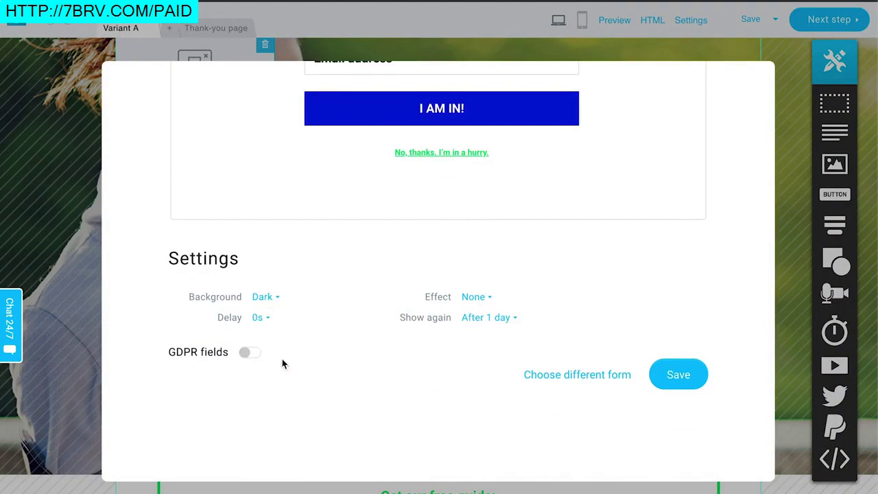
Step: Try the Alfa Slab One font on the exit popup's "Don't leave just yet!" heading and close the popup editor without saving
{"action": "scroll", "coordinate": [581, 340], "scroll_direction": "up", "scroll_amount": 5}
{"action": "scroll", "coordinate": [461, 267], "scroll_direction": "up", "scroll_amount": 3}
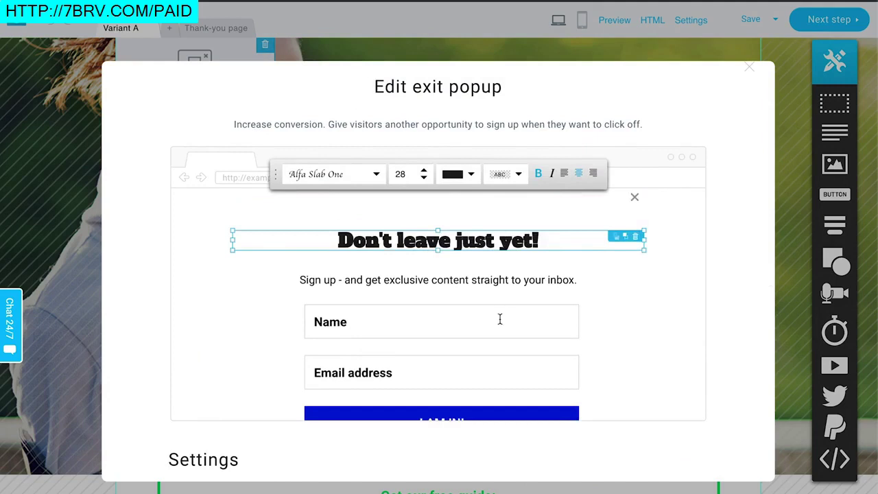
{"action": "scroll", "coordinate": [500, 319], "scroll_direction": "down", "scroll_amount": 5}
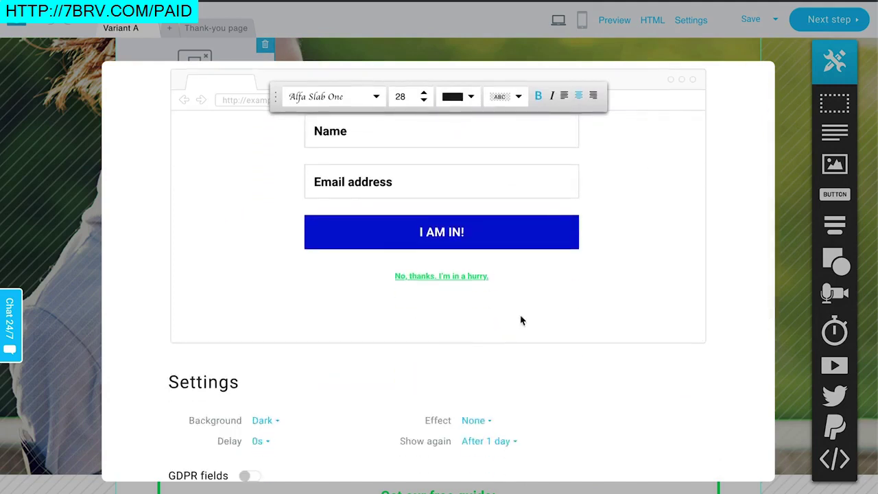
{"action": "scroll", "coordinate": [507, 320], "scroll_direction": "up", "scroll_amount": 3}
{"action": "scroll", "coordinate": [681, 343], "scroll_direction": "up", "scroll_amount": 3}
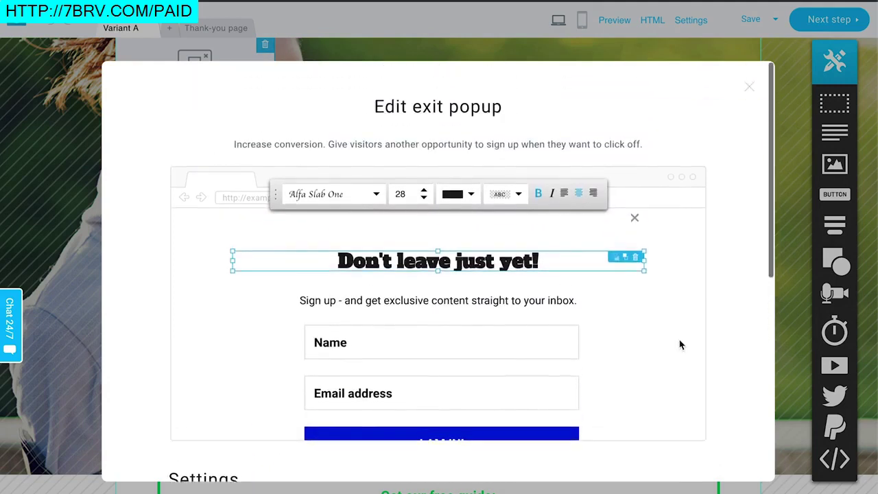
{"action": "left_click", "coordinate": [750, 90]}
Step: Review the thank-you page alongside the Variant A landing page's signup form, ending on the thank-you page
{"action": "left_click", "coordinate": [215, 28]}
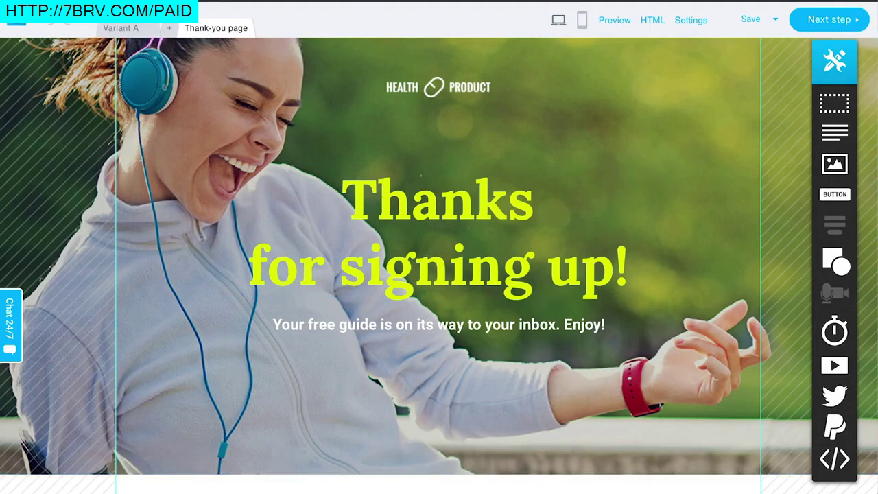
{"action": "left_click", "coordinate": [118, 34]}
{"action": "scroll", "coordinate": [280, 291], "scroll_direction": "down", "scroll_amount": 4}
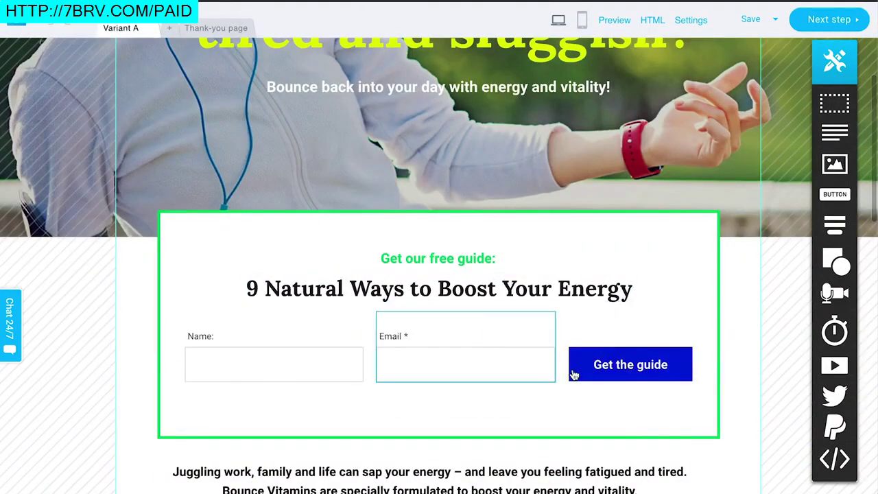
{"action": "left_click", "coordinate": [232, 27]}
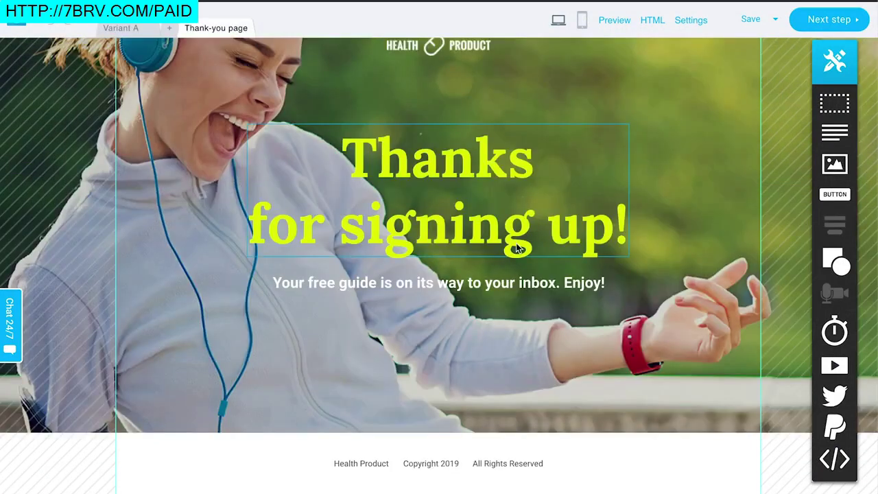
{"action": "scroll", "coordinate": [517, 244], "scroll_direction": "up", "scroll_amount": 2}
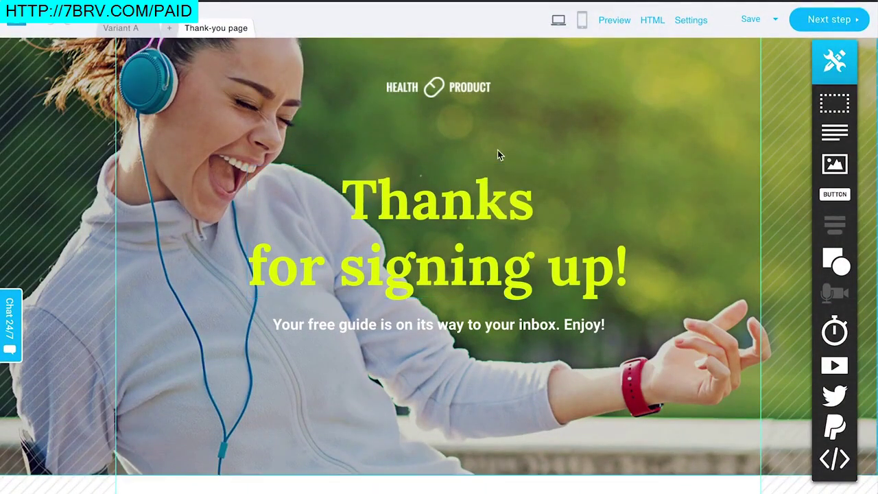
Step: Add a button below the thank-you page's heading, over the subtitle area, and check its link settings without assigning a link
{"action": "scroll", "coordinate": [527, 130], "scroll_direction": "down", "scroll_amount": 2}
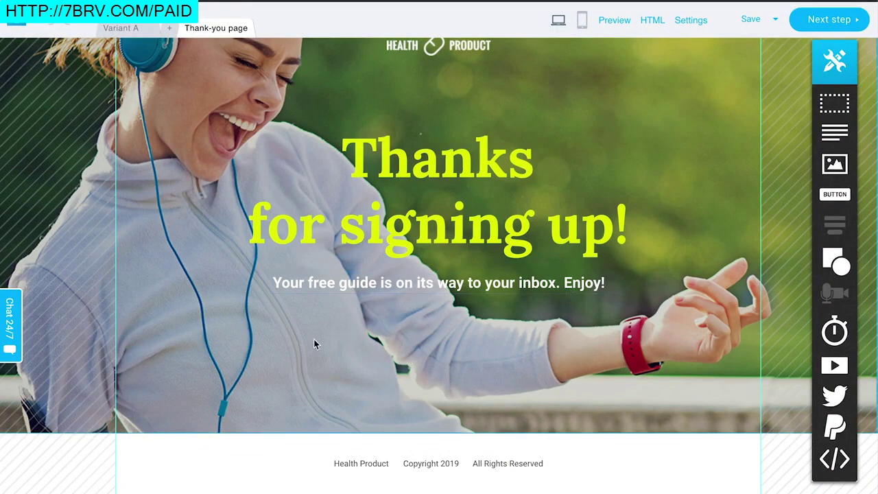
{"action": "left_click_drag", "start_coordinate": [838, 200], "coordinate": [422, 345]}
{"action": "double_click", "coordinate": [420, 343]}
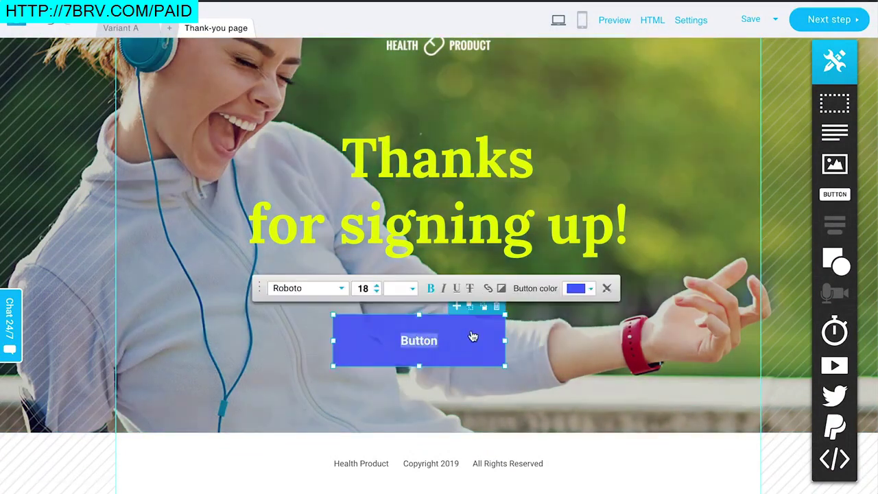
{"action": "left_click", "coordinate": [488, 289]}
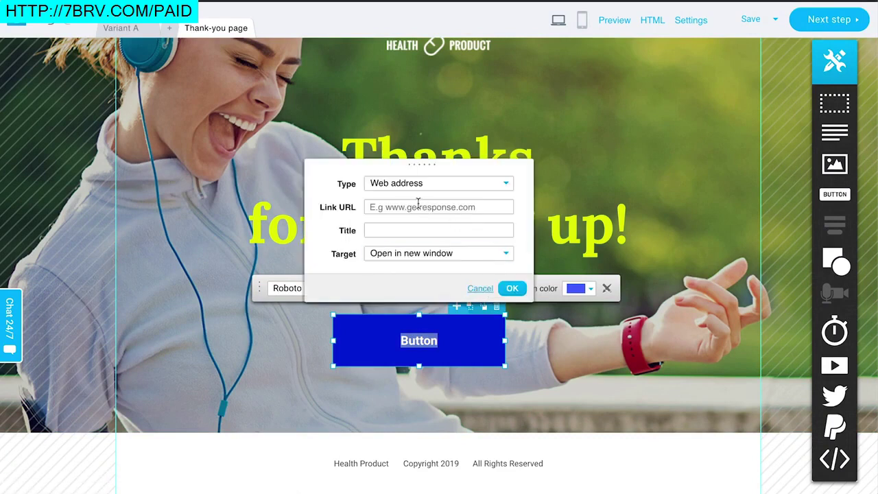
{"action": "left_click", "coordinate": [481, 289]}
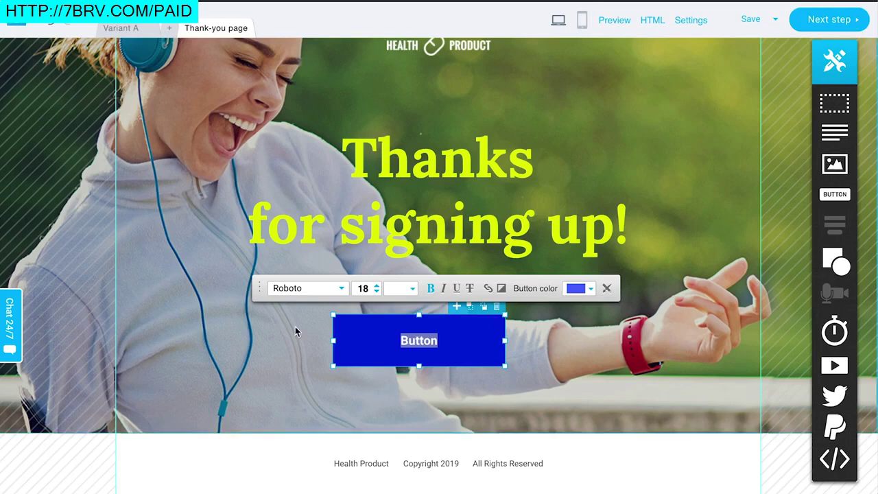
Step: Delete the button from the thank-you page and select the Health Product logo above the heading
{"action": "left_click", "coordinate": [496, 306]}
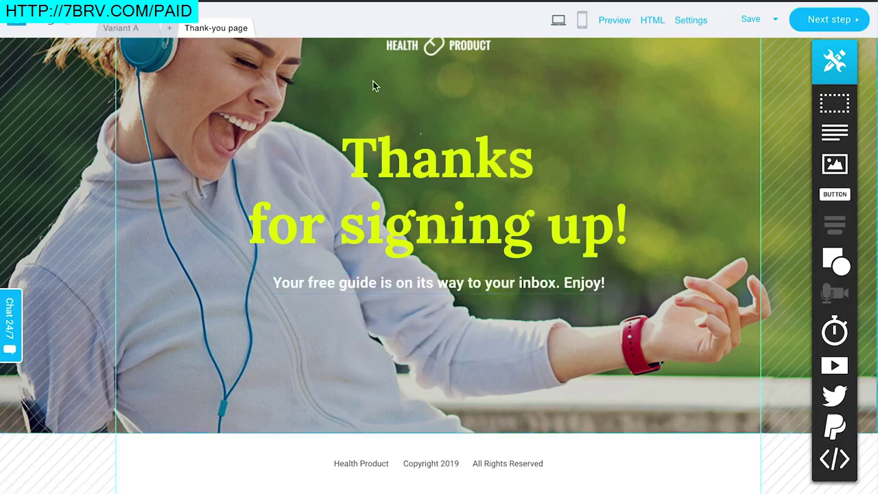
{"action": "scroll", "coordinate": [358, 148], "scroll_direction": "up", "scroll_amount": 1}
{"action": "scroll", "coordinate": [358, 148], "scroll_direction": "up", "scroll_amount": 2}
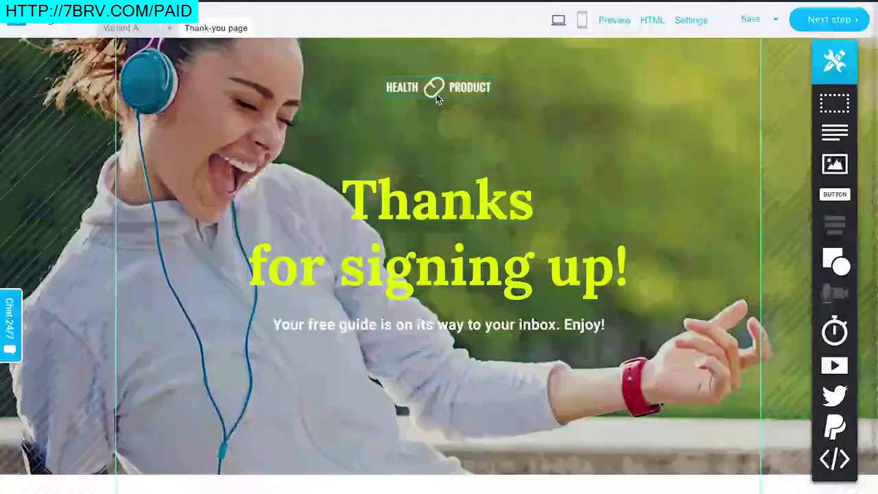
{"action": "left_click", "coordinate": [427, 90]}
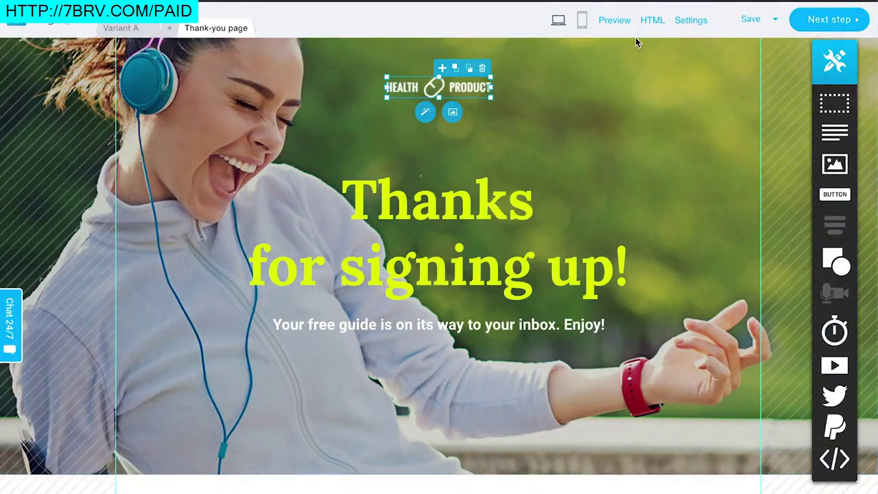
Step: Review the Variant A landing page from its header to the bottom signup form, ending at the upper signup form
{"action": "left_click", "coordinate": [116, 27]}
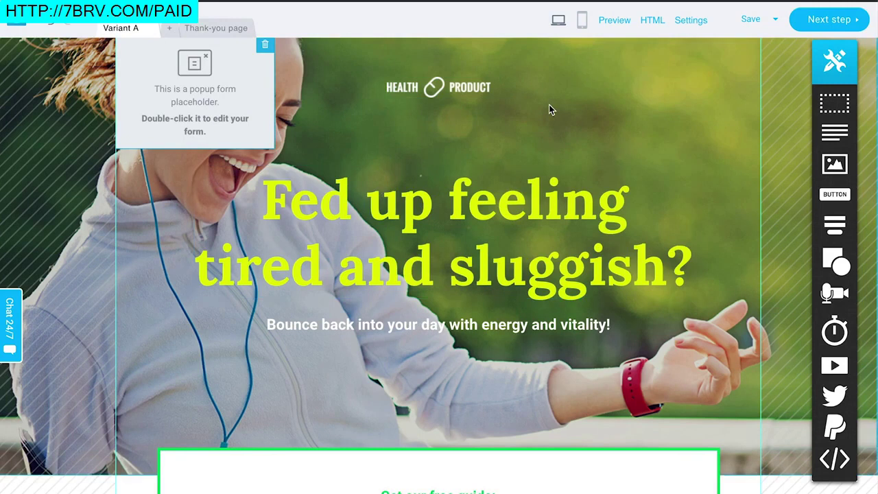
{"action": "scroll", "coordinate": [575, 223], "scroll_direction": "down", "scroll_amount": 1}
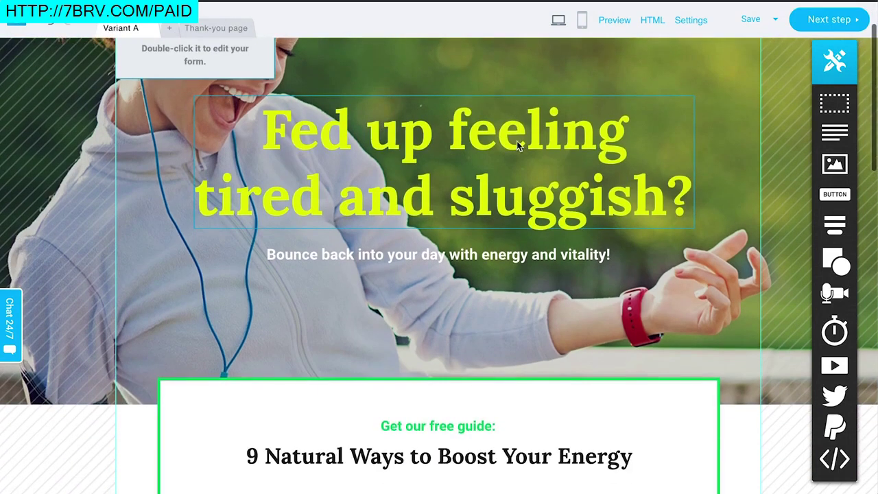
{"action": "scroll", "coordinate": [517, 141], "scroll_direction": "down", "scroll_amount": 1}
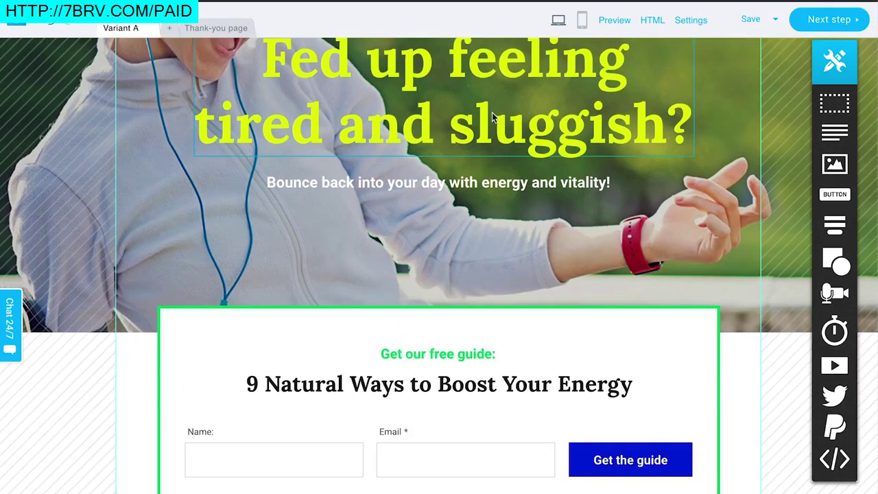
{"action": "scroll", "coordinate": [491, 118], "scroll_direction": "down", "scroll_amount": 2}
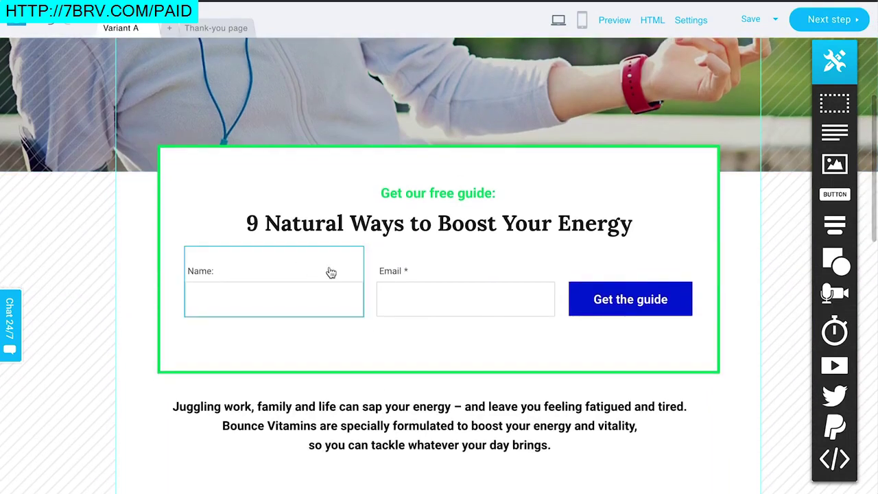
{"action": "scroll", "coordinate": [495, 286], "scroll_direction": "down", "scroll_amount": 1}
{"action": "scroll", "coordinate": [328, 312], "scroll_direction": "down", "scroll_amount": 14}
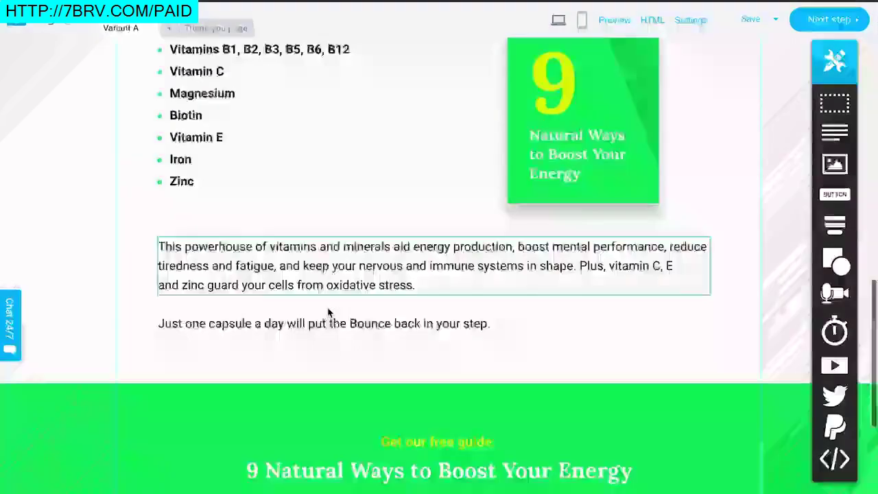
{"action": "scroll", "coordinate": [329, 312], "scroll_direction": "up", "scroll_amount": 3}
{"action": "scroll", "coordinate": [328, 312], "scroll_direction": "down", "scroll_amount": 2}
{"action": "scroll", "coordinate": [328, 313], "scroll_direction": "down", "scroll_amount": 1}
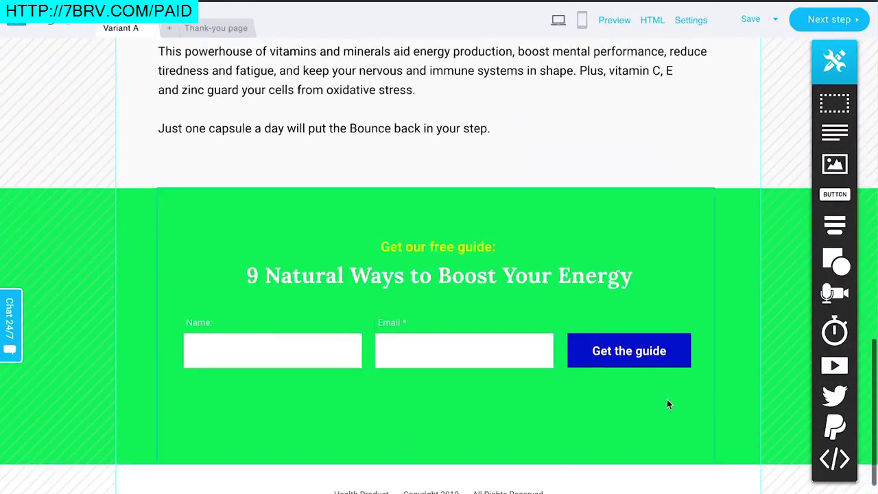
{"action": "scroll", "coordinate": [534, 231], "scroll_direction": "up", "scroll_amount": 12}
{"action": "scroll", "coordinate": [534, 231], "scroll_direction": "up", "scroll_amount": 1}
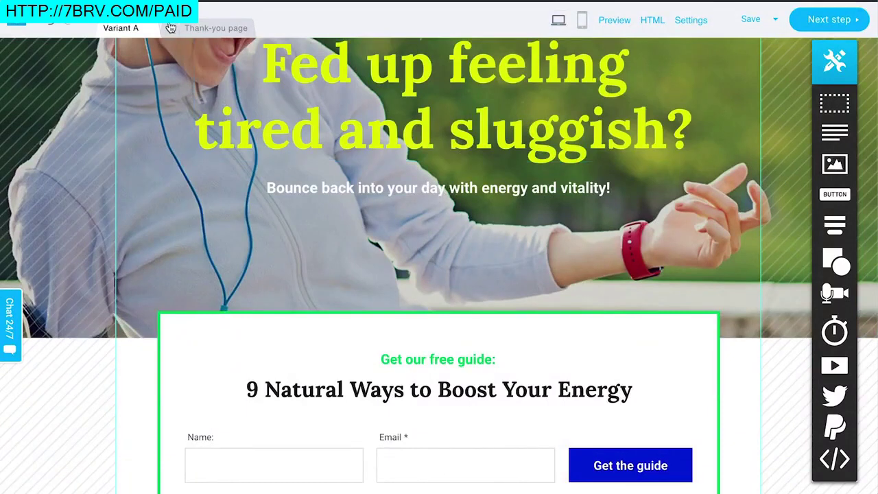
{"action": "scroll", "coordinate": [382, 265], "scroll_direction": "up", "scroll_amount": 3}
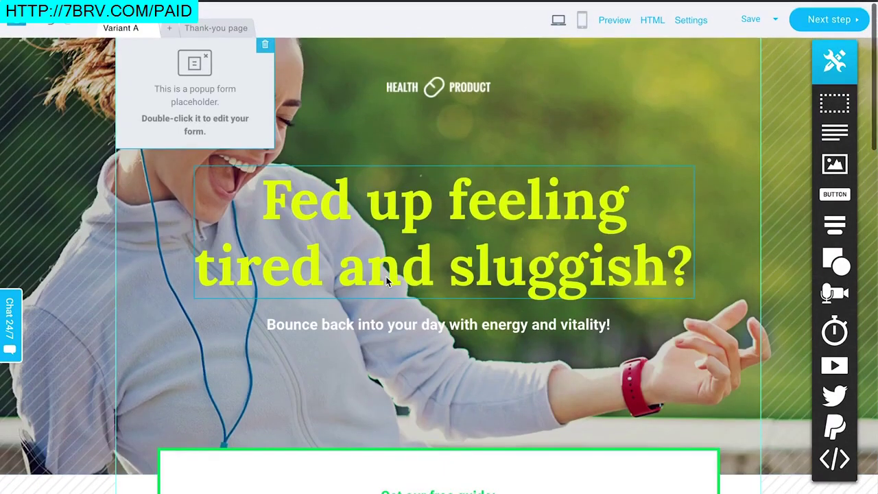
{"action": "scroll", "coordinate": [386, 276], "scroll_direction": "down", "scroll_amount": 5}
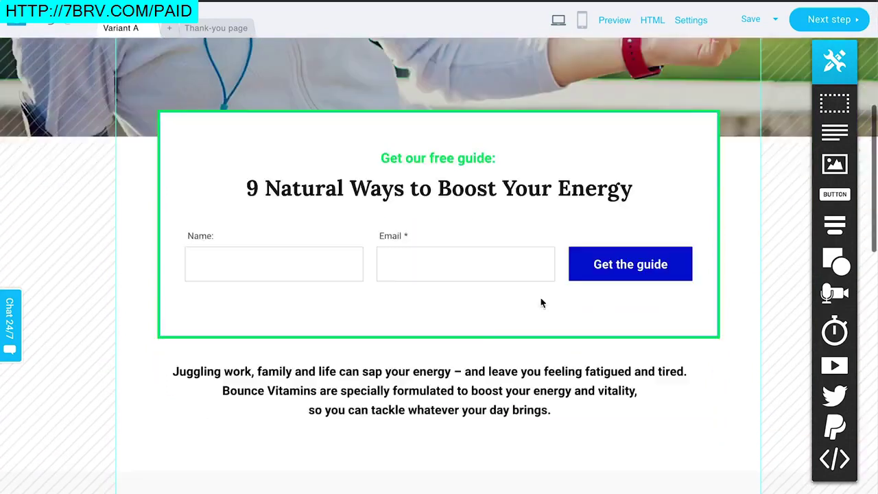
Step: Examine the field options of the upper signup form's webform and close them without changes
{"action": "left_click", "coordinate": [218, 205]}
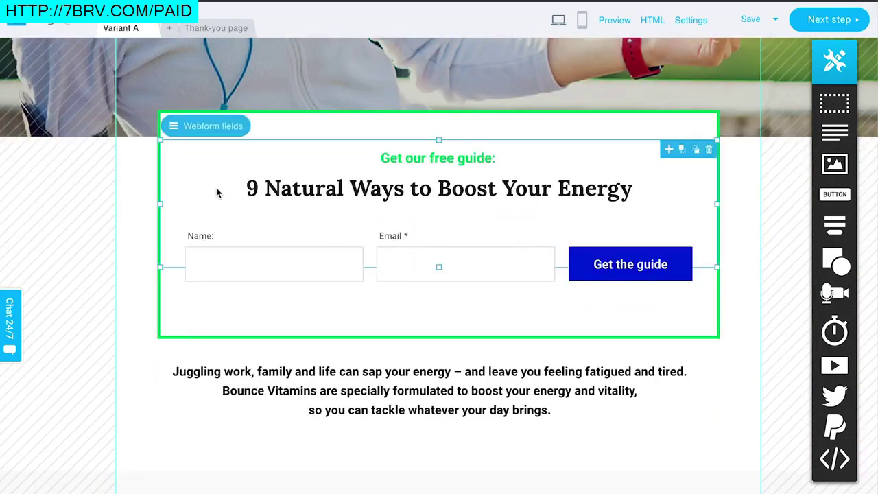
{"action": "left_click", "coordinate": [214, 469]}
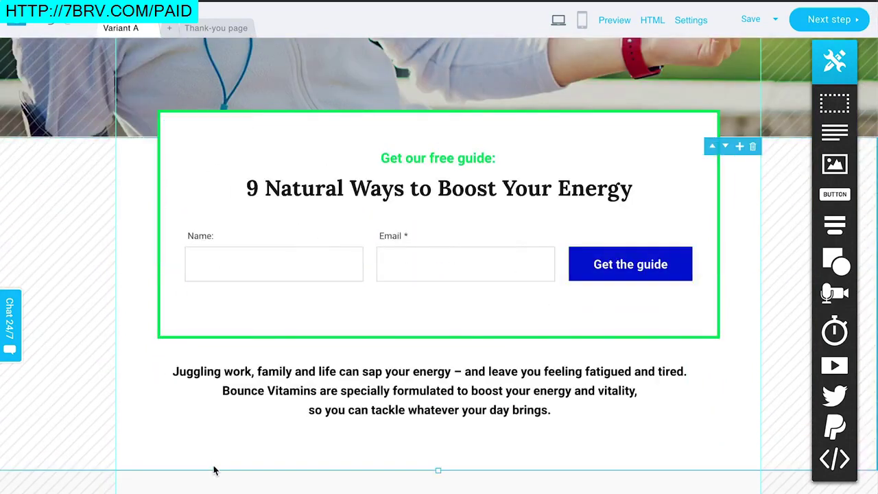
{"action": "left_click", "coordinate": [221, 195]}
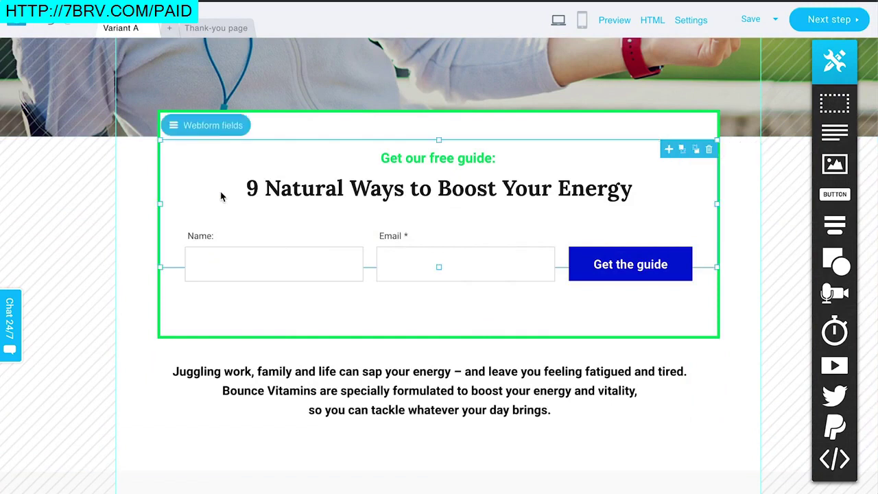
{"action": "left_click", "coordinate": [206, 129]}
{"action": "scroll", "coordinate": [300, 275], "scroll_direction": "down", "scroll_amount": 3}
{"action": "scroll", "coordinate": [299, 275], "scroll_direction": "up", "scroll_amount": 3}
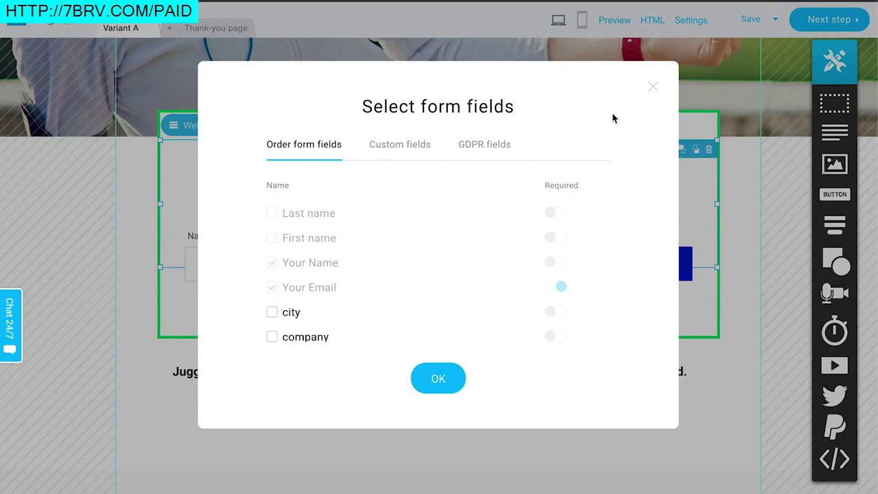
{"action": "left_click", "coordinate": [653, 86]}
Step: Examine the bottom signup form and the static and popup form types available for the landing page
{"action": "scroll", "coordinate": [680, 293], "scroll_direction": "down", "scroll_amount": 5}
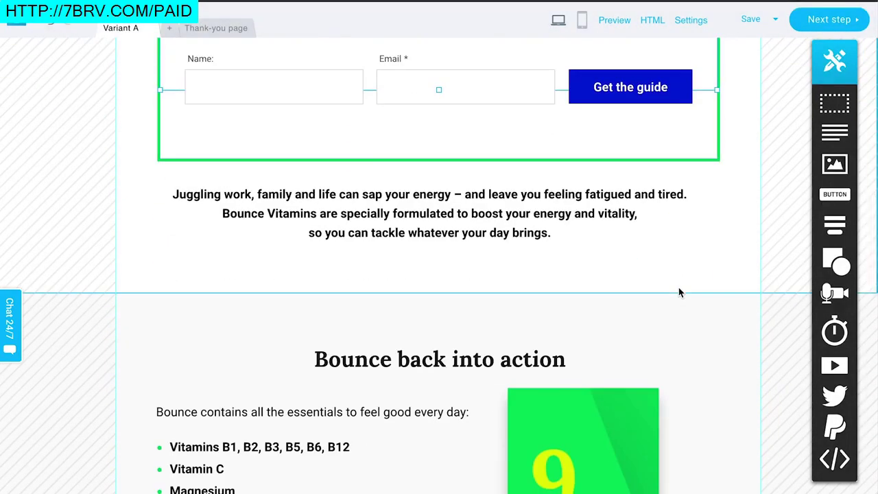
{"action": "scroll", "coordinate": [680, 293], "scroll_direction": "down", "scroll_amount": 10}
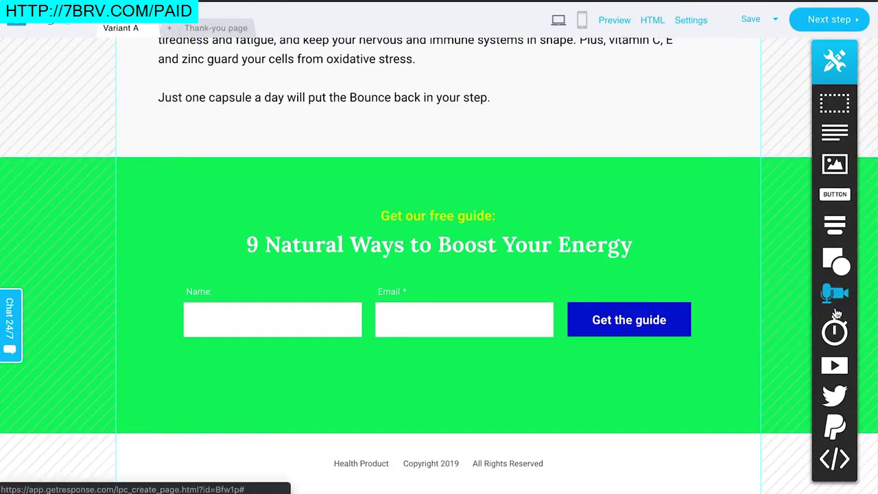
{"action": "mouse_move", "coordinate": [824, 234]}
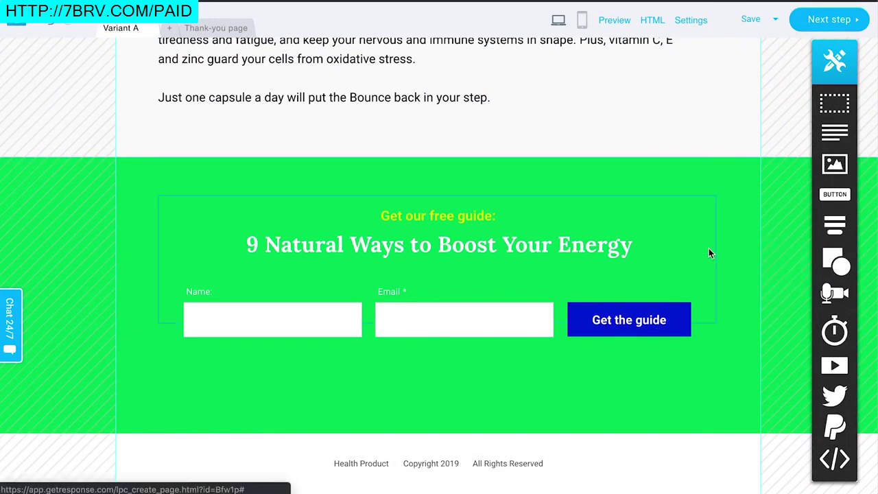
{"action": "left_click", "coordinate": [671, 245]}
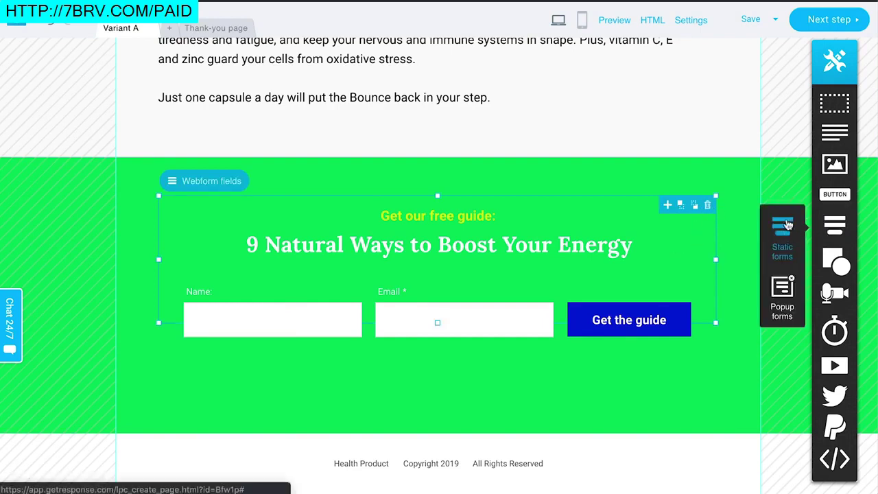
{"action": "left_click", "coordinate": [789, 150]}
Step: Inspect the guide cover image and the "Fed up feeling tired and sluggish?" heading as editable elements, leaving both unchanged
{"action": "scroll", "coordinate": [789, 150], "scroll_direction": "up", "scroll_amount": 5}
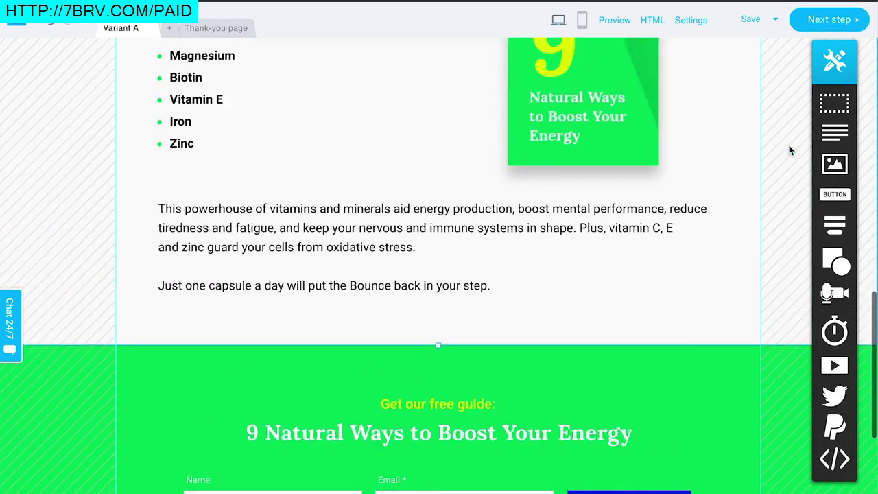
{"action": "left_click", "coordinate": [603, 281]}
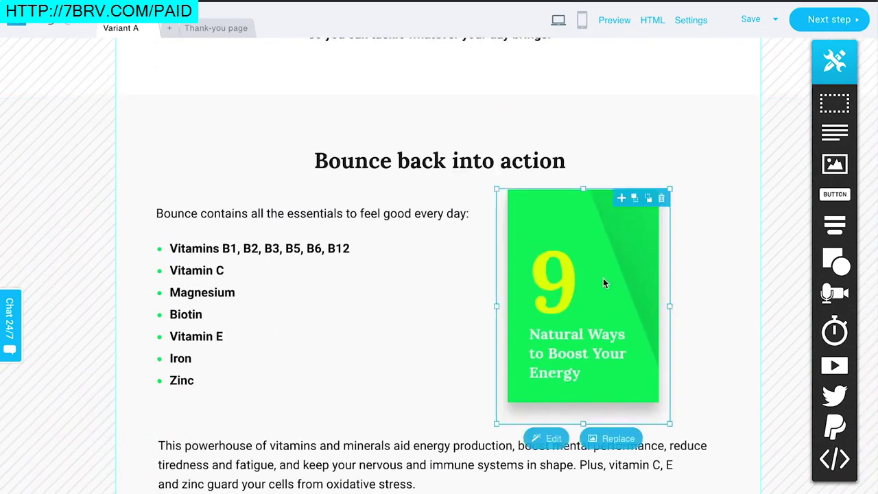
{"action": "scroll", "coordinate": [620, 151], "scroll_direction": "up", "scroll_amount": 7}
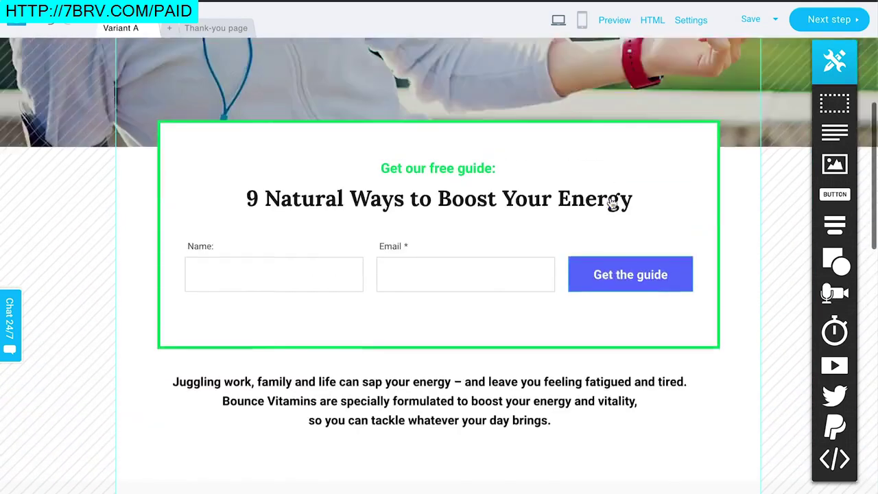
{"action": "left_click", "coordinate": [571, 157]}
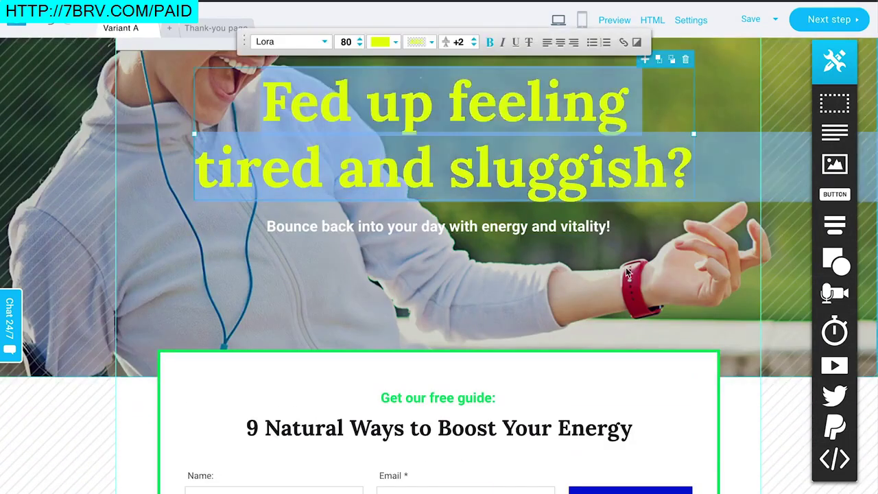
{"action": "left_click", "coordinate": [707, 282]}
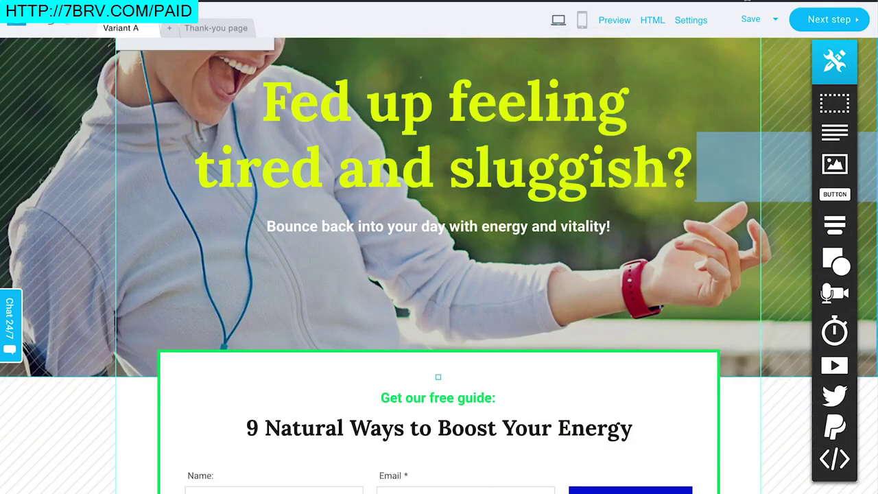
Step: Proceed from the page editor to the signup page settings and review the SEO and page URL sections
{"action": "left_click", "coordinate": [824, 21]}
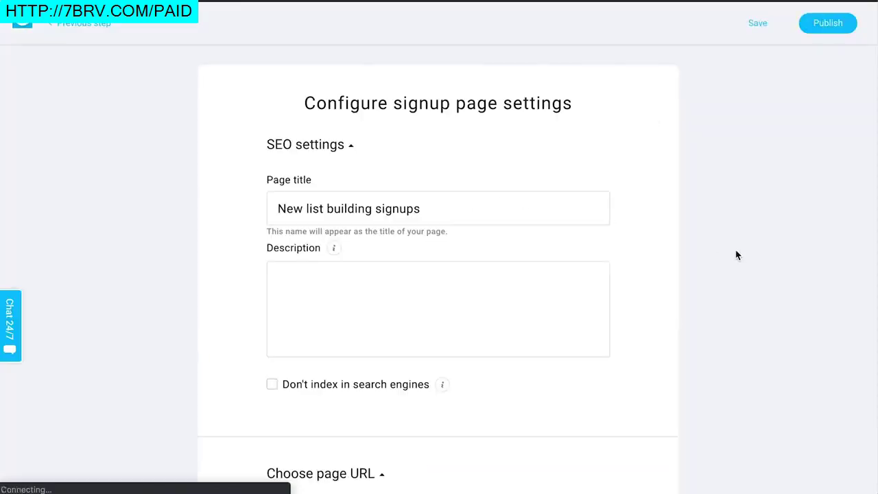
{"action": "scroll", "coordinate": [731, 258], "scroll_direction": "down", "scroll_amount": 2}
{"action": "scroll", "coordinate": [732, 259], "scroll_direction": "up", "scroll_amount": 2}
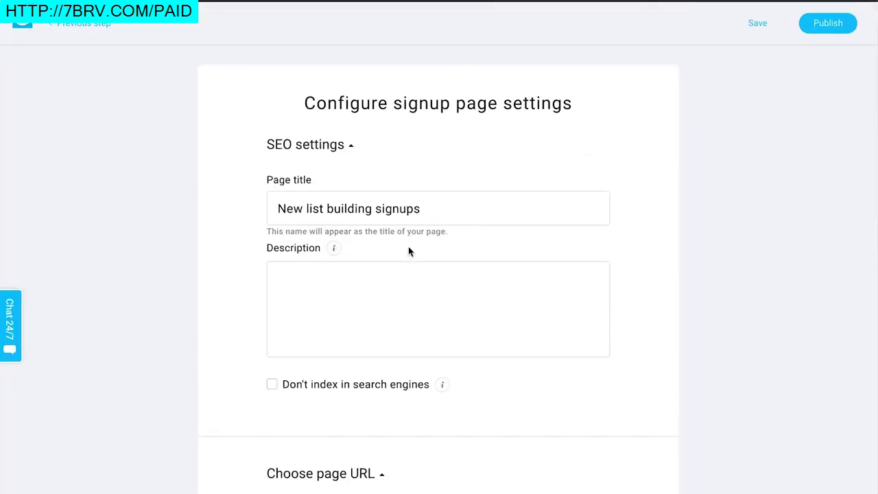
{"action": "scroll", "coordinate": [408, 357], "scroll_direction": "down", "scroll_amount": 2}
{"action": "scroll", "coordinate": [402, 320], "scroll_direction": "down", "scroll_amount": 2}
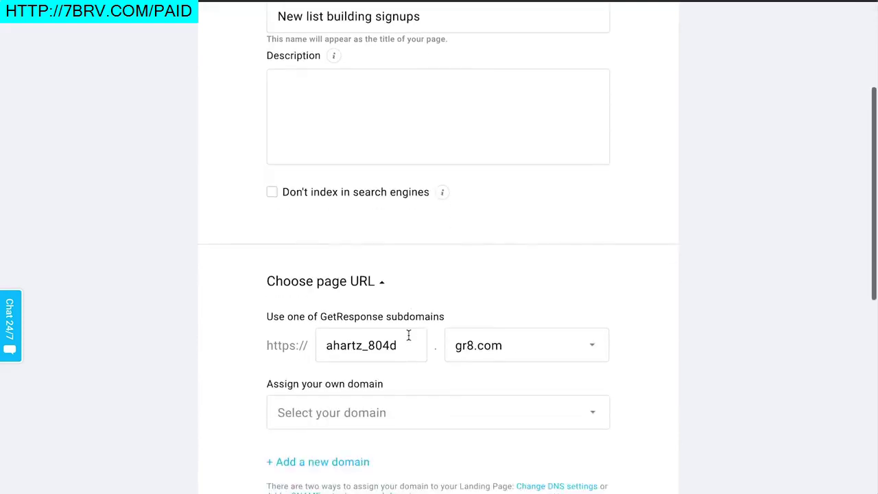
{"action": "scroll", "coordinate": [362, 284], "scroll_direction": "up", "scroll_amount": 1}
{"action": "scroll", "coordinate": [378, 274], "scroll_direction": "down", "scroll_amount": 2}
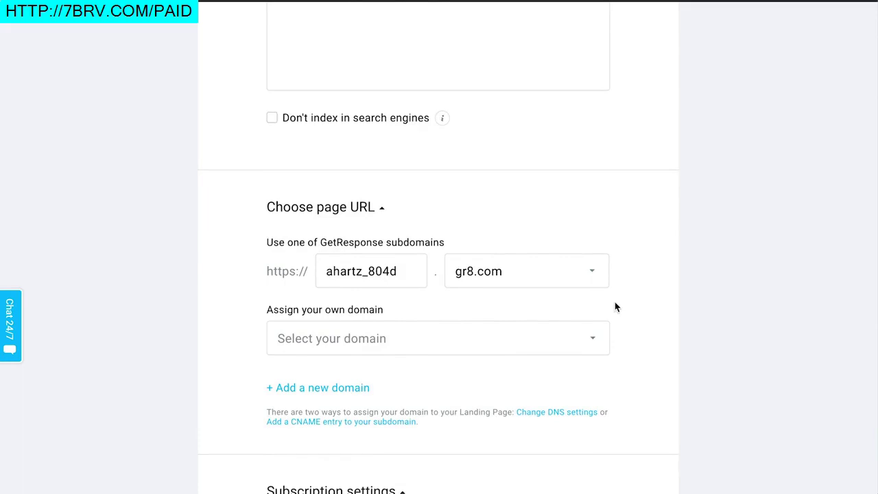
Step: Check the available GetResponse subdomain endings for the page URL without choosing a different one
{"action": "scroll", "coordinate": [631, 275], "scroll_direction": "down", "scroll_amount": 2}
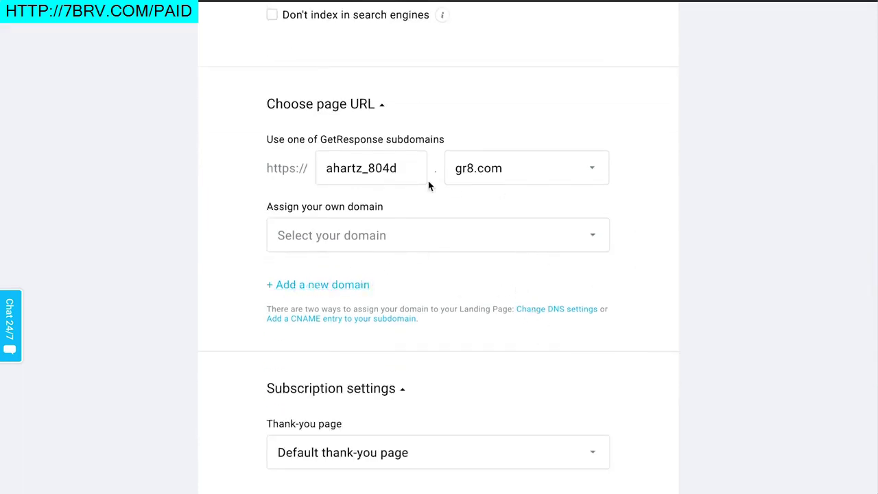
{"action": "left_click", "coordinate": [524, 184]}
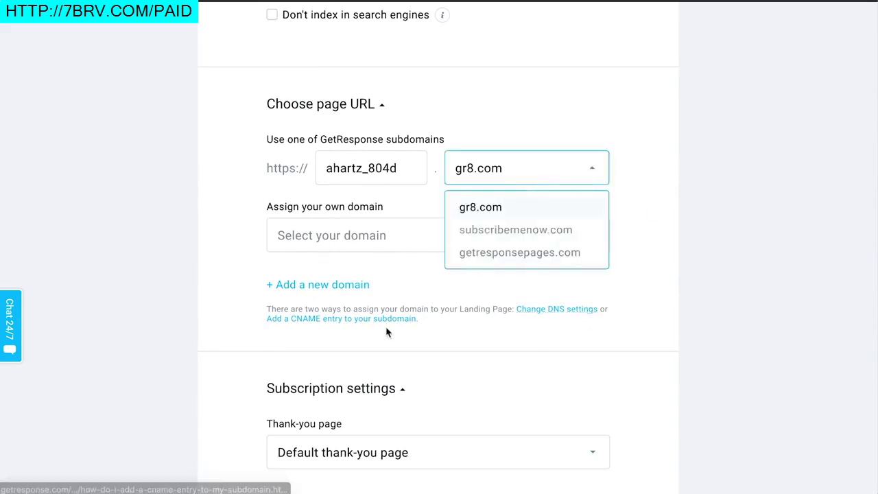
{"action": "left_click", "coordinate": [684, 253]}
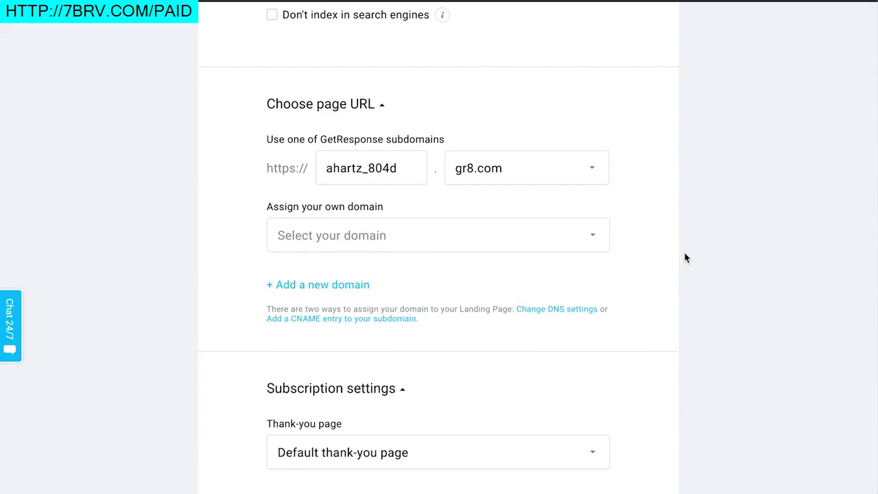
Step: Replace the signup page's SEO page title with "Get my free energy guide!"
{"action": "scroll", "coordinate": [684, 253], "scroll_direction": "up", "scroll_amount": 4}
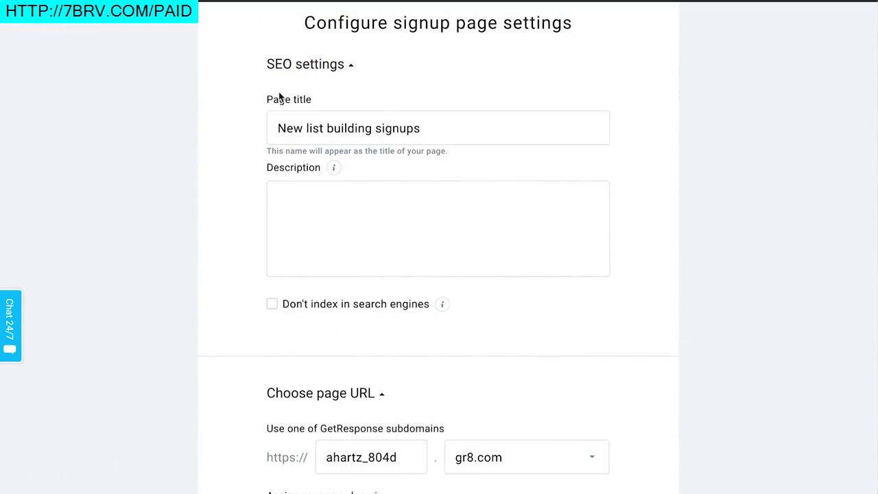
{"action": "left_click", "coordinate": [345, 123]}
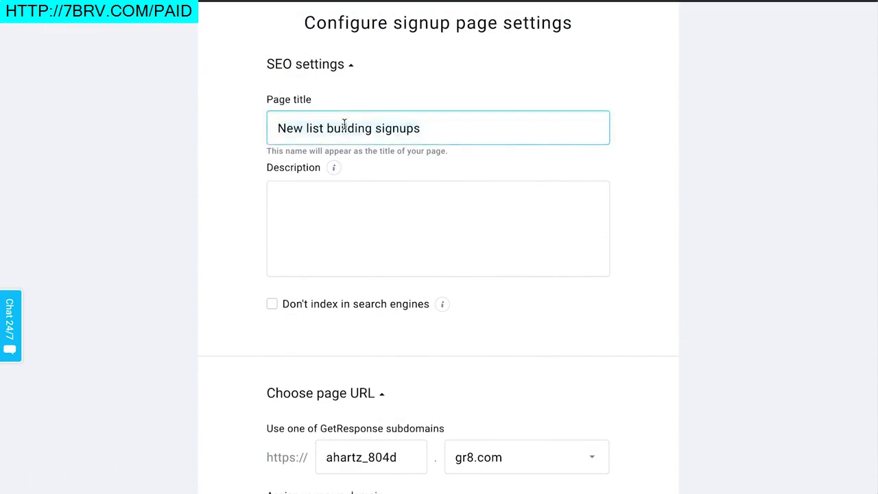
{"action": "key", "text": "ctrl+a"}
{"action": "type", "text": "j"}
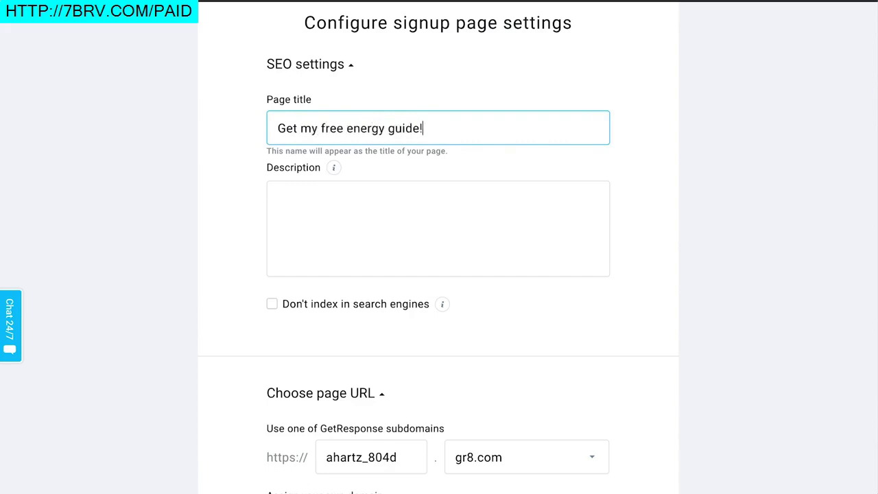
Step: Set the signup page's SEO description to "Download this exclusive guide and join my mailing list for weekly tips!"
{"action": "type", "text": "Download this"}
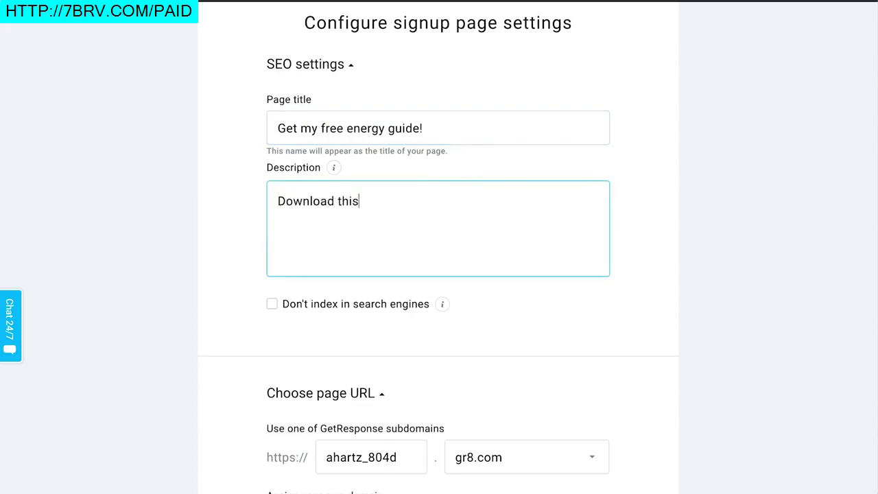
{"action": "type", "text": " exclusive guide and join my mi"}
{"action": "key", "text": "BackSpace"}
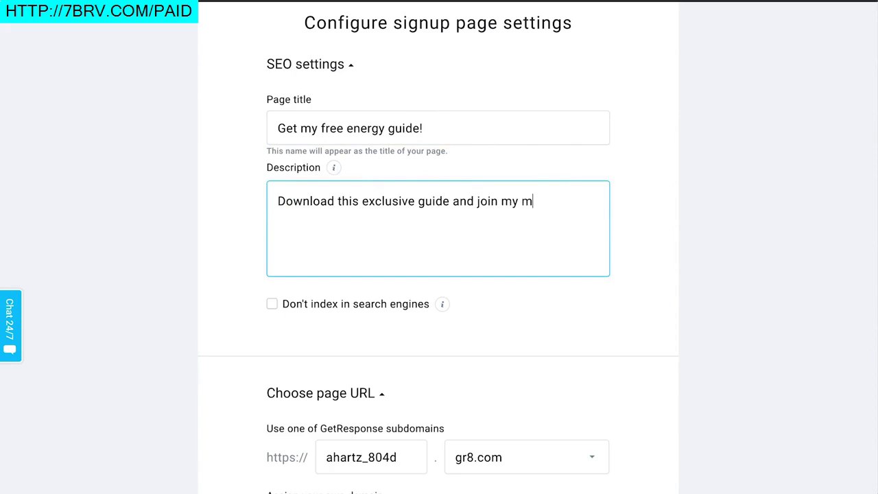
{"action": "type", "text": "ailing list for weekly tips!"}
Step: Set the page URL's subdomain to "freeenergyguide" and keep the gr8.com ending after checking the alternatives
{"action": "scroll", "coordinate": [439, 223], "scroll_direction": "down", "scroll_amount": 5}
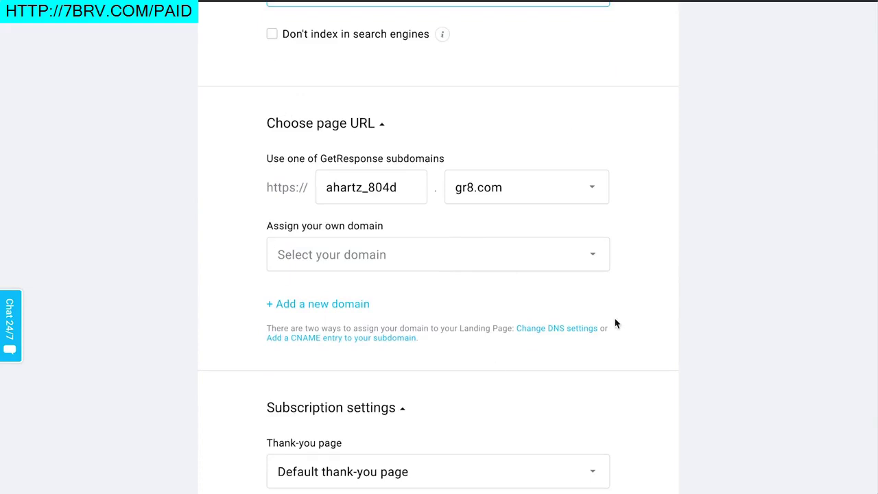
{"action": "double_click", "coordinate": [399, 200]}
{"action": "type", "text": "f"}
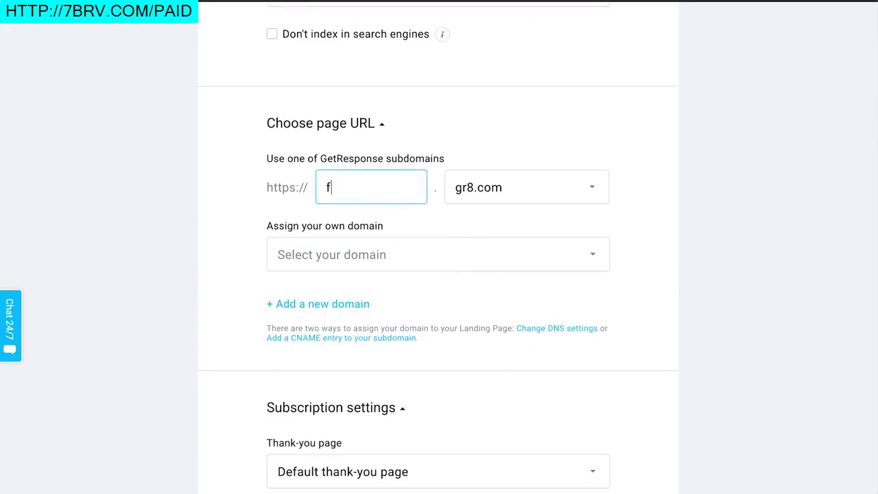
{"action": "type", "text": "reeenergyguide"}
{"action": "left_click", "coordinate": [574, 190]}
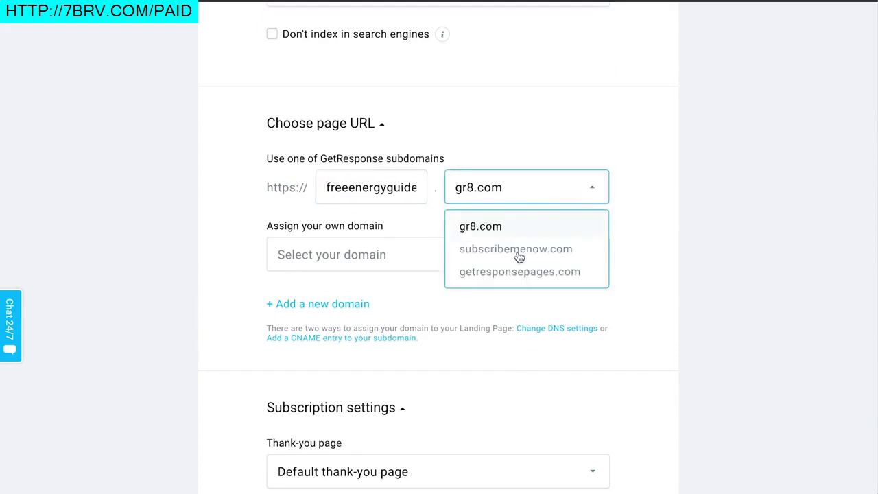
{"action": "left_click", "coordinate": [663, 341]}
Step: Try the custom thank-you page option in the subscription settings, then restore the default thank-you page
{"action": "scroll", "coordinate": [468, 284], "scroll_direction": "down", "scroll_amount": 2}
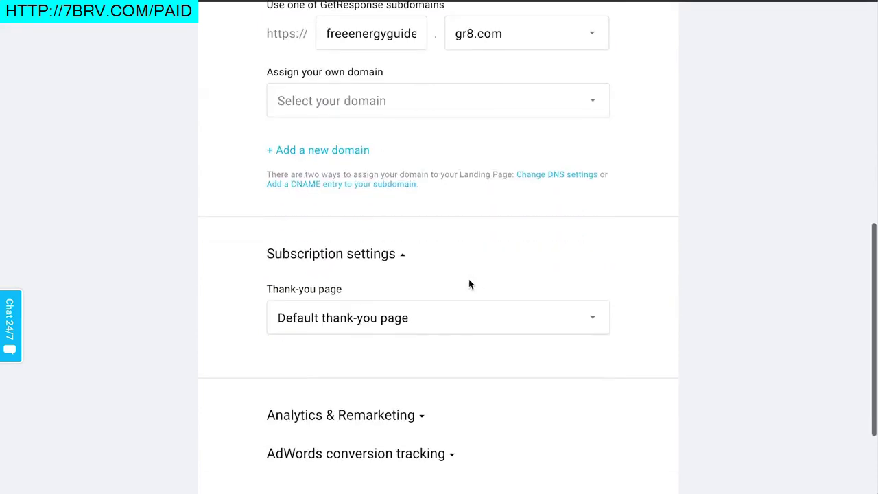
{"action": "scroll", "coordinate": [471, 256], "scroll_direction": "down", "scroll_amount": 2}
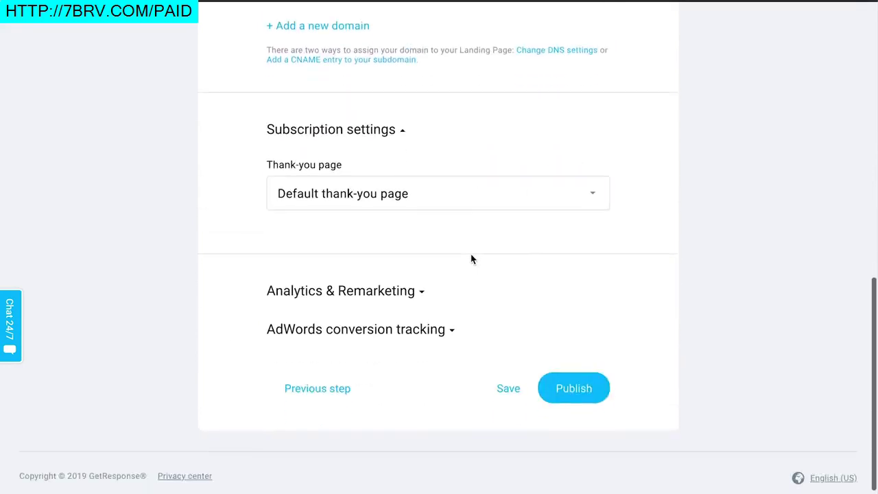
{"action": "left_click", "coordinate": [448, 200]}
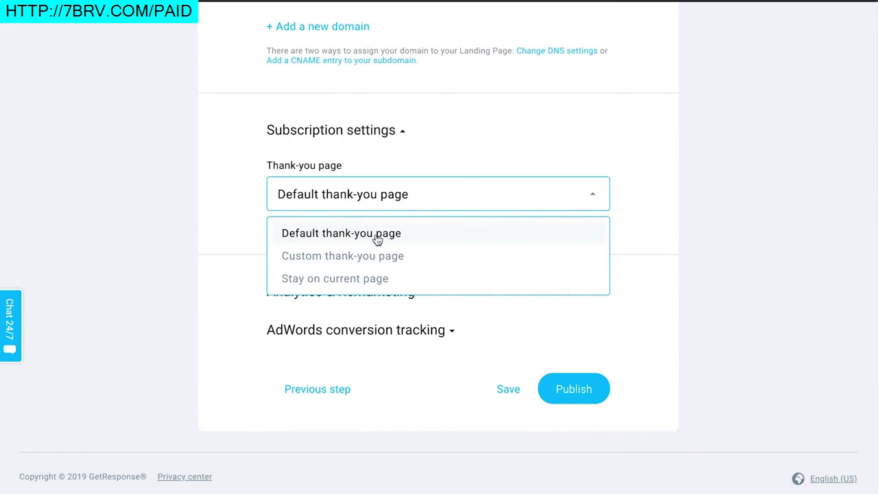
{"action": "left_click", "coordinate": [386, 256]}
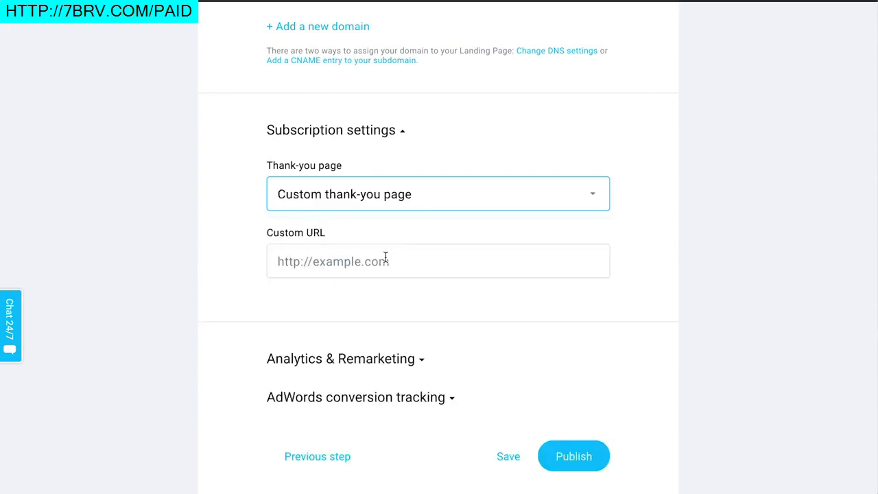
{"action": "left_click", "coordinate": [386, 205]}
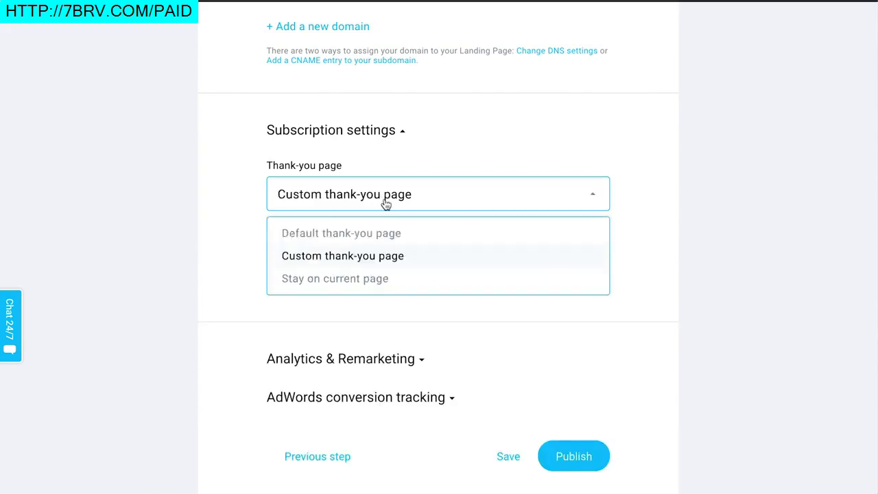
{"action": "left_click", "coordinate": [399, 234]}
Step: Publish the signup page with the configured settings
{"action": "scroll", "coordinate": [639, 200], "scroll_direction": "down", "scroll_amount": 1}
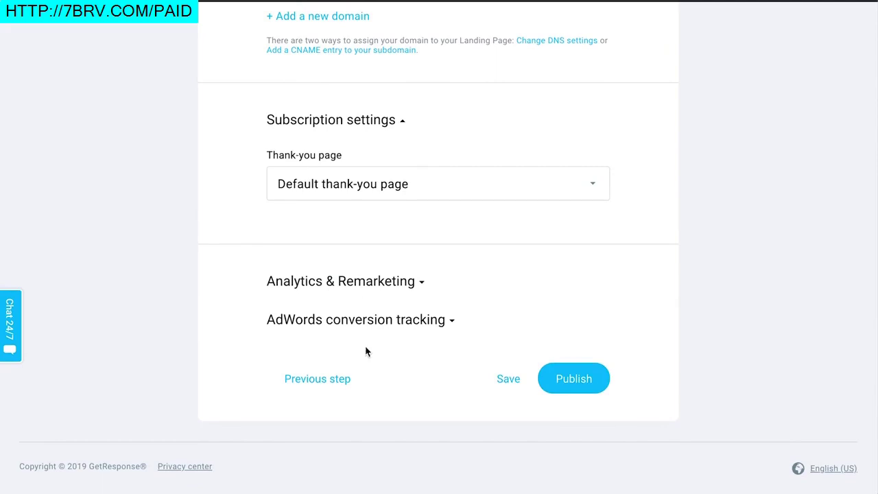
{"action": "left_click", "coordinate": [567, 382]}
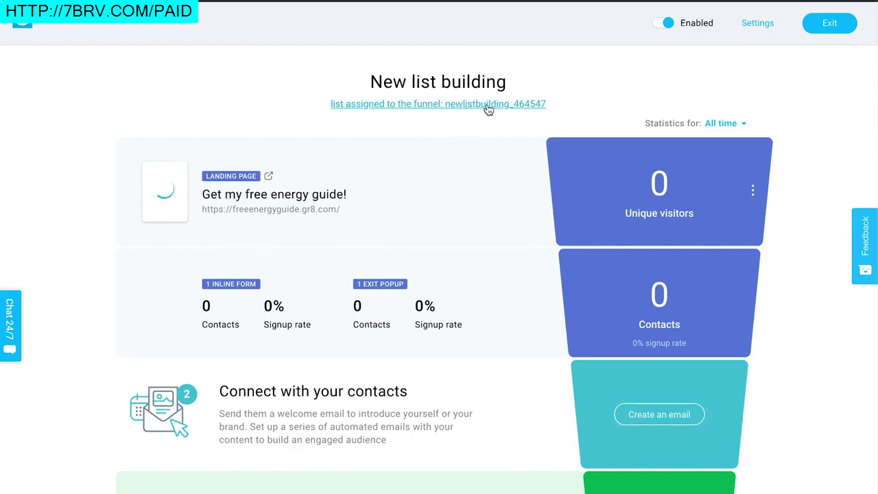
Step: Create the funnel's welcome email with the message name "Welcome" and the subject "Here's your free guide!"
{"action": "scroll", "coordinate": [553, 204], "scroll_direction": "down", "scroll_amount": 1}
{"action": "scroll", "coordinate": [553, 208], "scroll_direction": "up", "scroll_amount": 1}
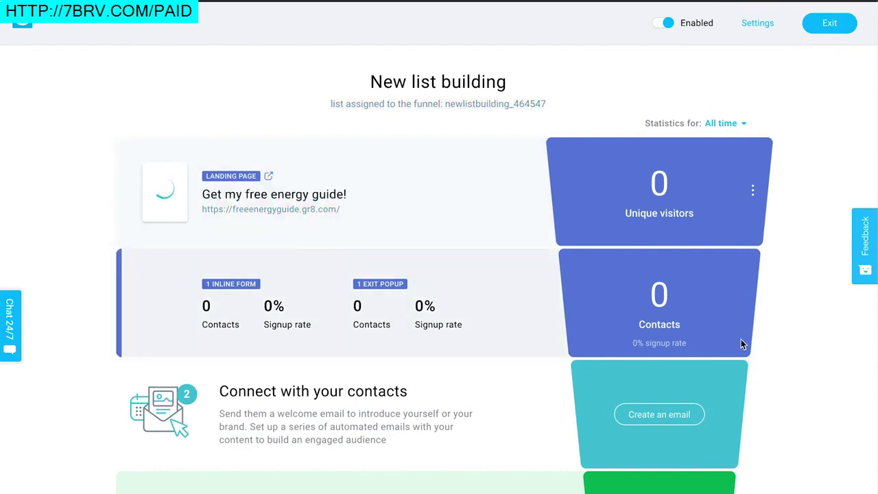
{"action": "scroll", "coordinate": [741, 339], "scroll_direction": "down", "scroll_amount": 1}
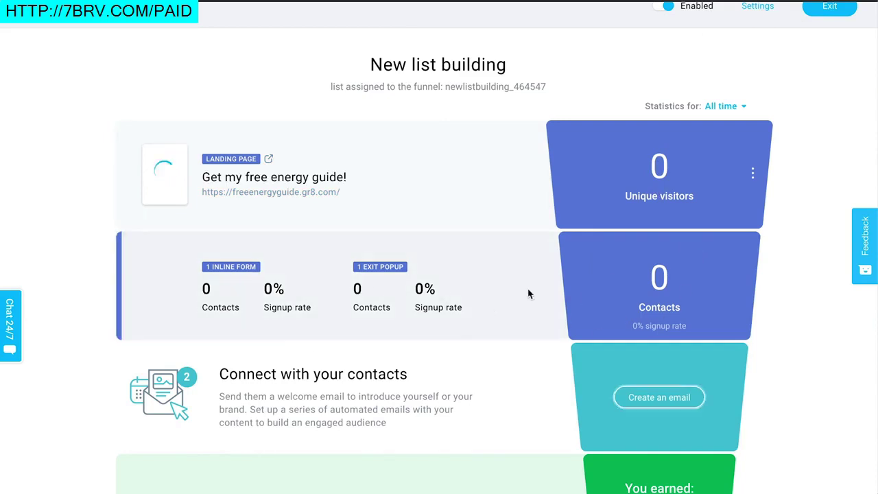
{"action": "scroll", "coordinate": [584, 337], "scroll_direction": "down", "scroll_amount": 3}
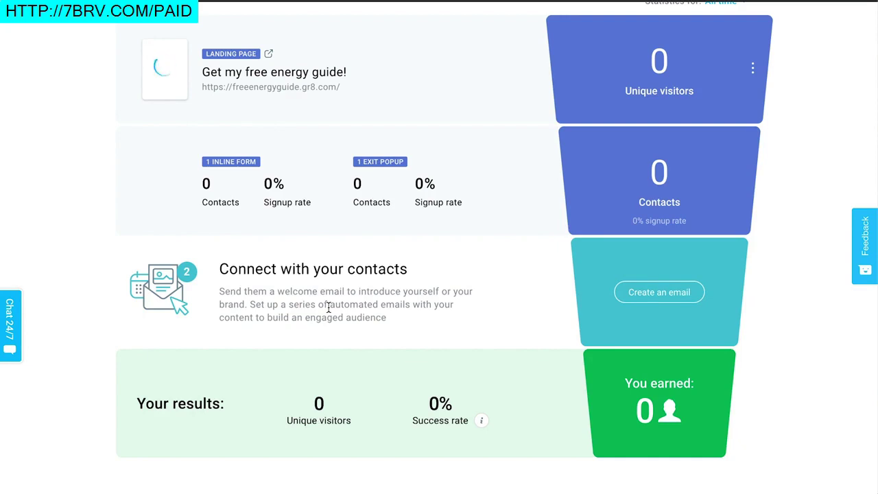
{"action": "left_click", "coordinate": [674, 294]}
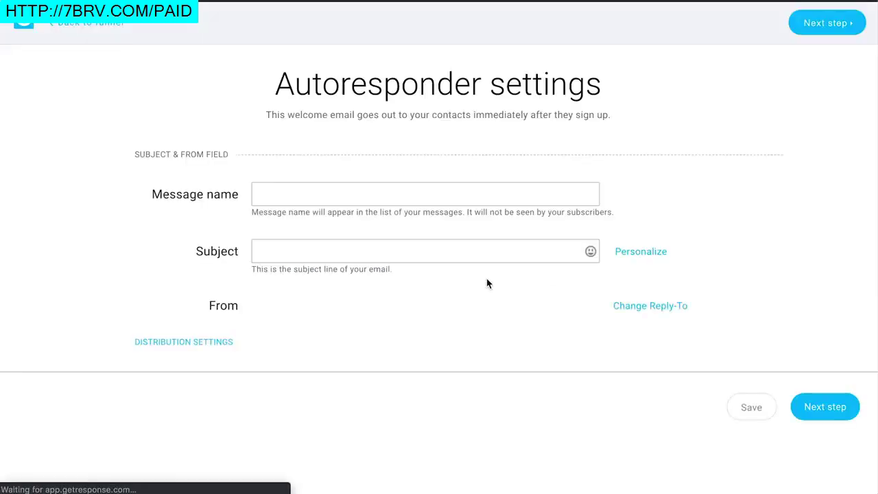
{"action": "left_click", "coordinate": [336, 190]}
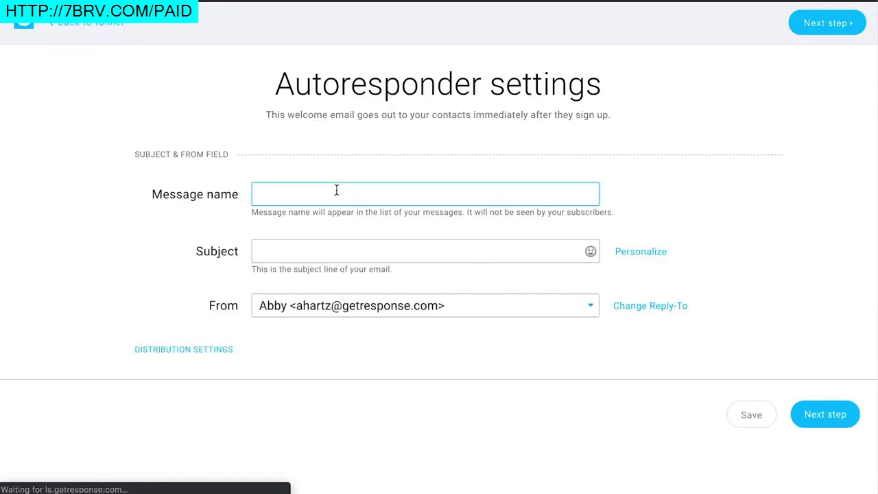
{"action": "type", "text": "Welcome"}
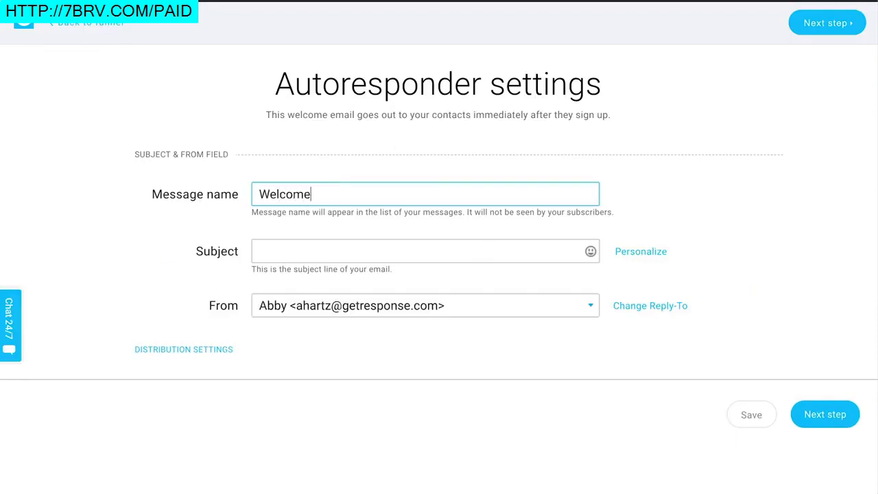
{"action": "left_click", "coordinate": [336, 252]}
{"action": "type", "text": "Here's your free guide!"}
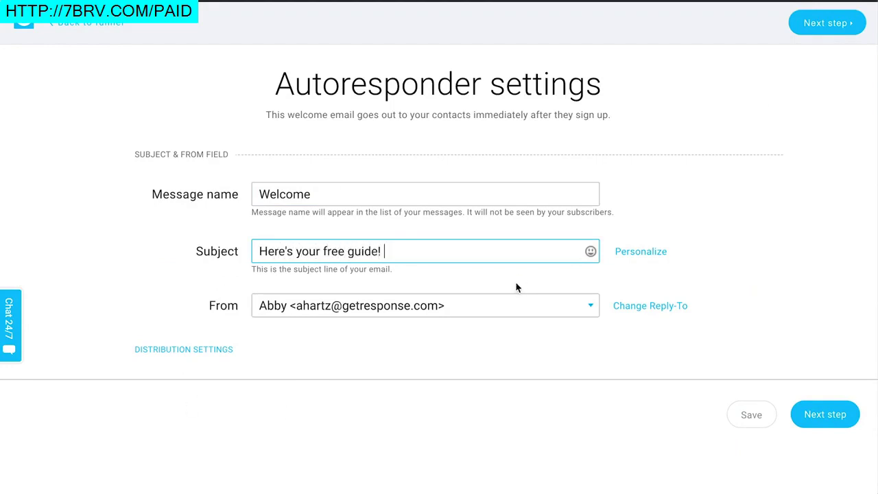
Step: Review the welcome email's distribution settings and proceed to the email template selection
{"action": "left_click", "coordinate": [215, 351]}
{"action": "scroll", "coordinate": [343, 327], "scroll_direction": "down", "scroll_amount": 3}
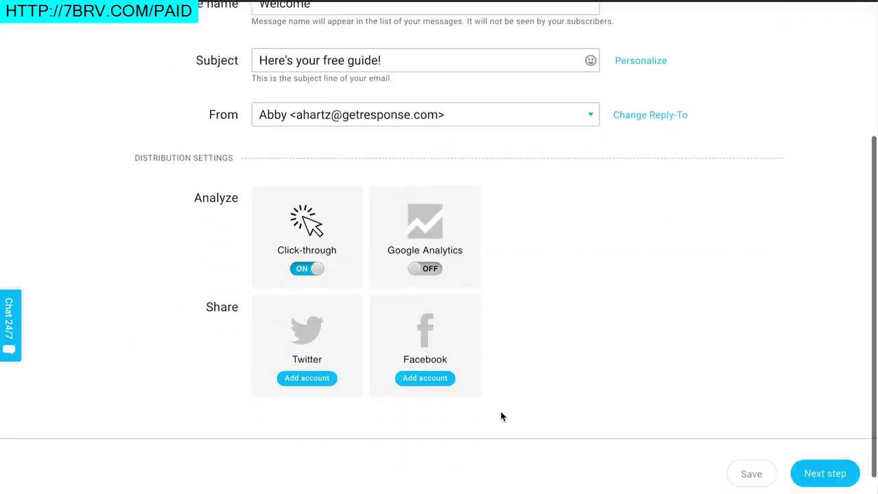
{"action": "left_click", "coordinate": [801, 457]}
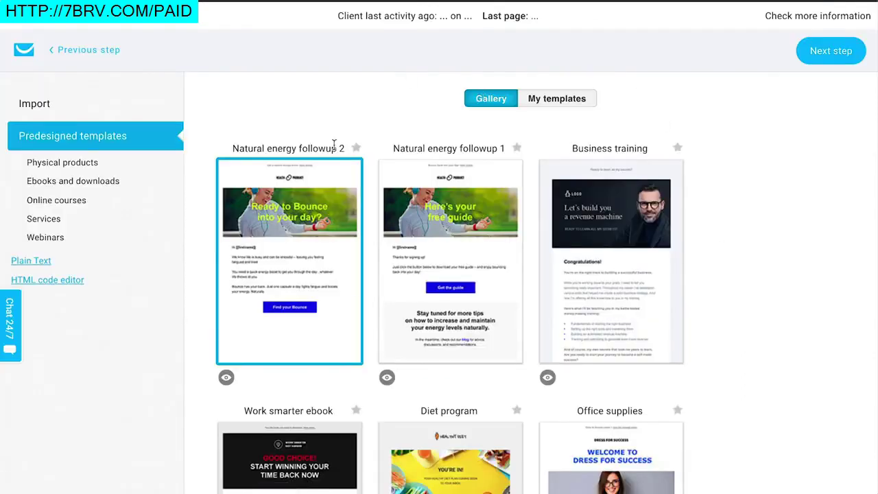
Step: Compare the two Natural energy followup templates and use "Natural energy followup 1" for the welcome email
{"action": "mouse_move", "coordinate": [317, 237]}
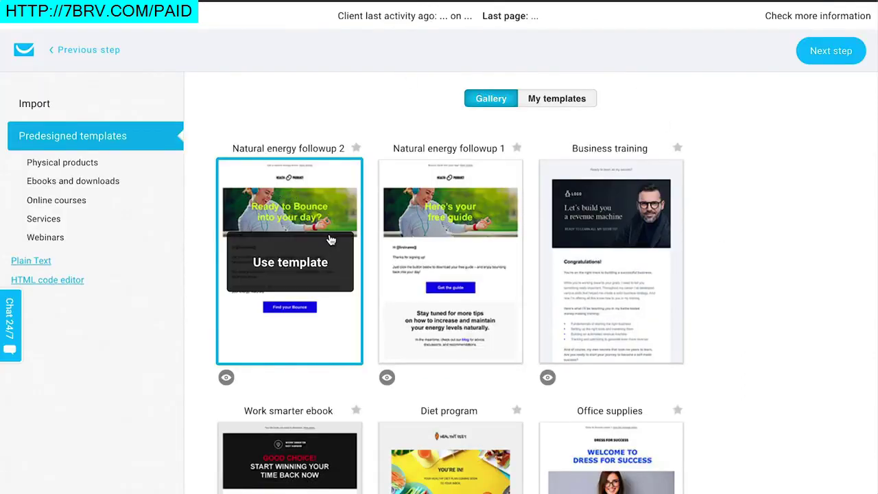
{"action": "mouse_move", "coordinate": [415, 262]}
{"action": "mouse_move", "coordinate": [240, 247]}
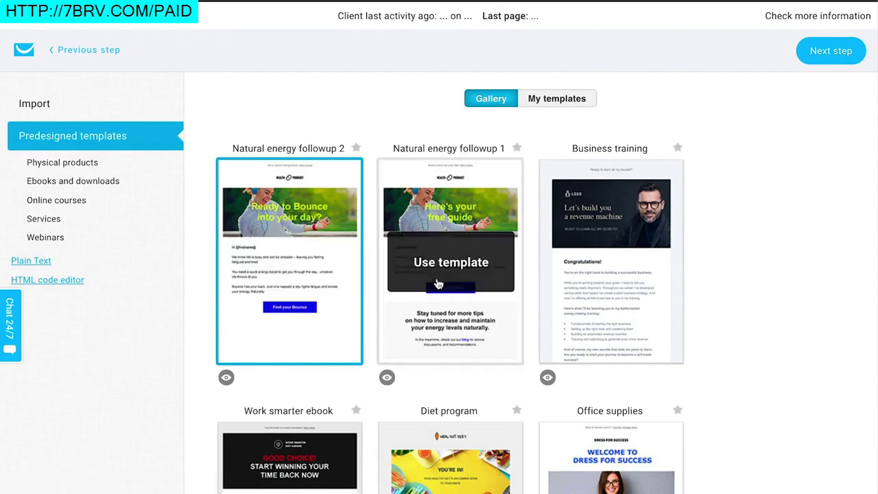
{"action": "mouse_move", "coordinate": [464, 269]}
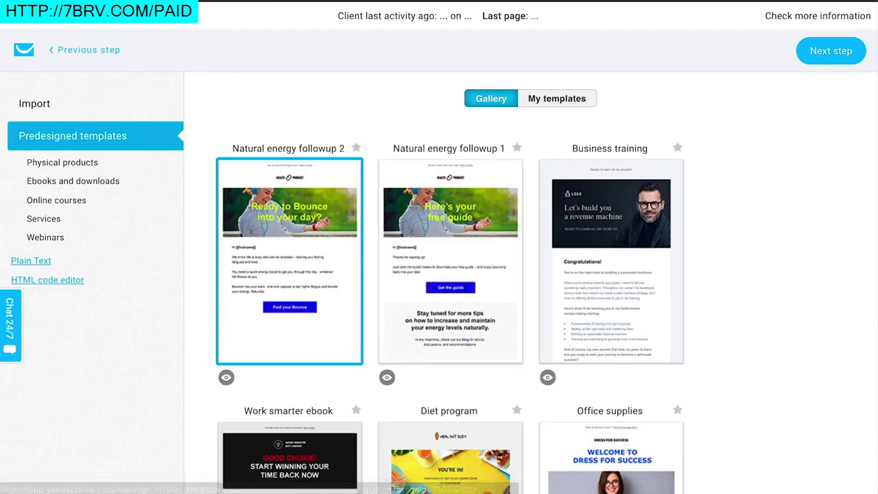
{"action": "mouse_move", "coordinate": [350, 316]}
{"action": "mouse_move", "coordinate": [397, 343]}
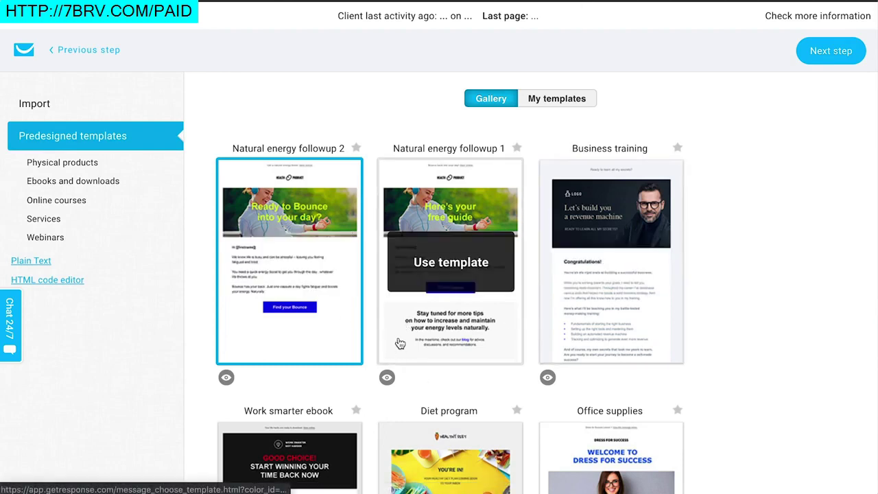
{"action": "left_click", "coordinate": [456, 273]}
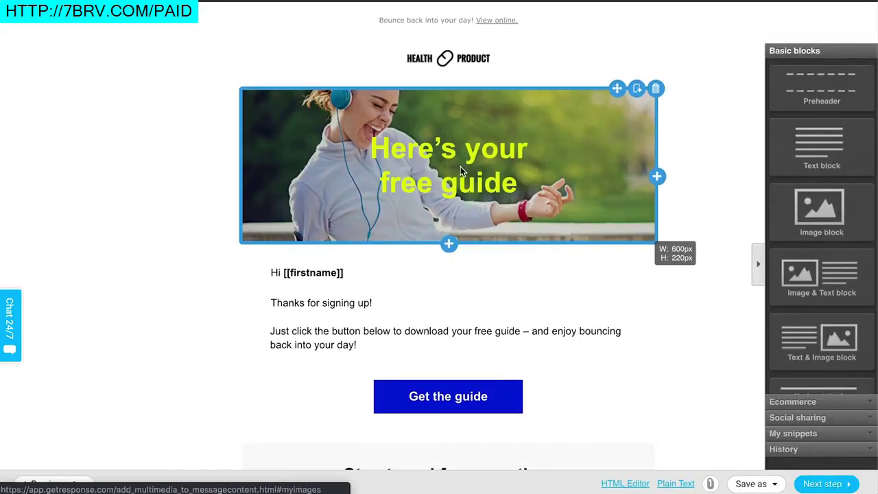
Step: Inspect the editing options of the email's logo image and its "Here's your free guide" heading
{"action": "scroll", "coordinate": [453, 168], "scroll_direction": "up", "scroll_amount": 2}
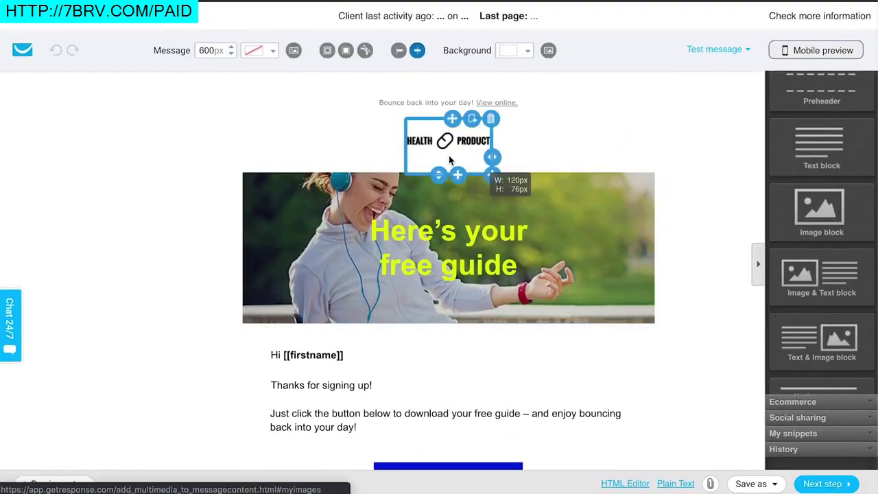
{"action": "left_click", "coordinate": [447, 145]}
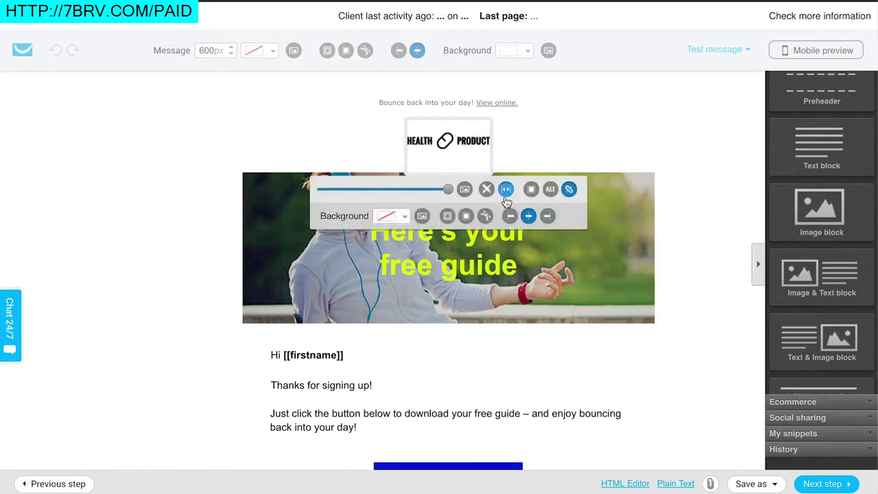
{"action": "left_click", "coordinate": [581, 133]}
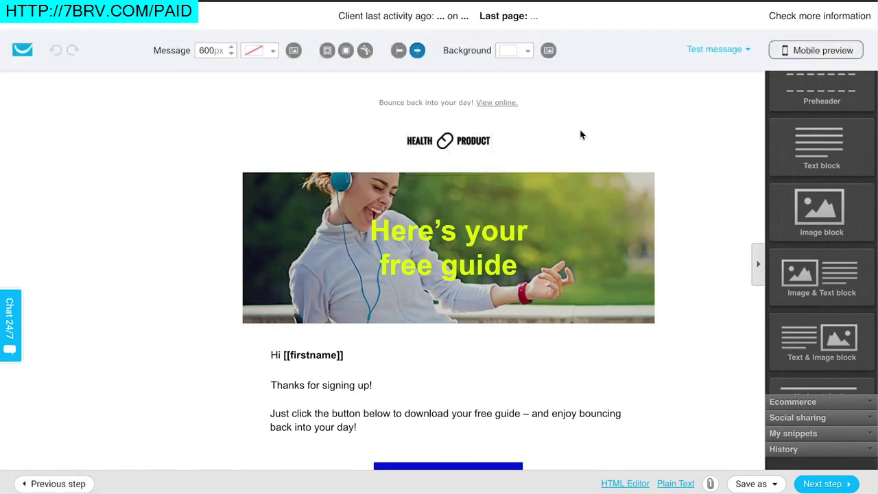
{"action": "scroll", "coordinate": [580, 134], "scroll_direction": "down", "scroll_amount": 4}
{"action": "double_click", "coordinate": [468, 82]}
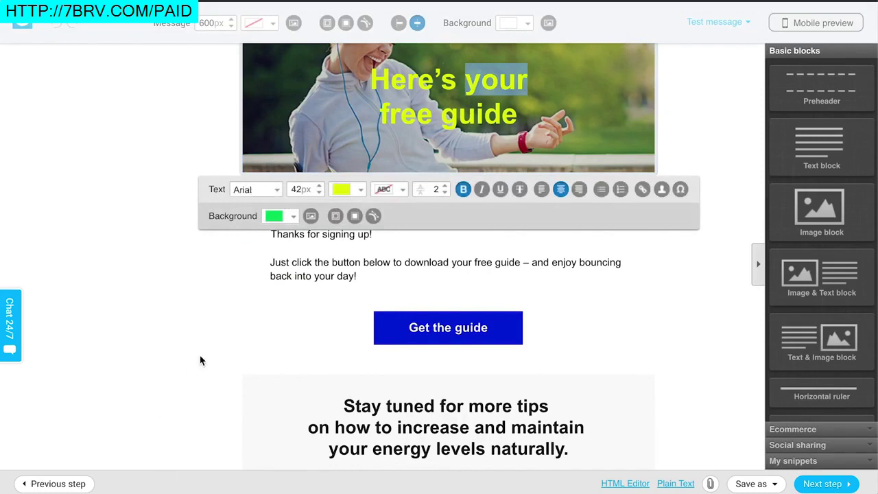
{"action": "left_click", "coordinate": [322, 365]}
{"action": "scroll", "coordinate": [452, 237], "scroll_direction": "down", "scroll_amount": 2}
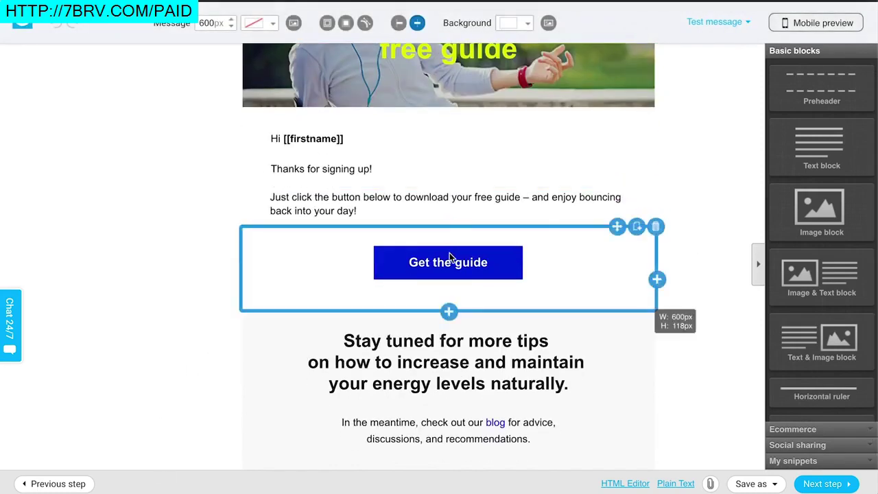
Step: Inspect the "Get the guide" button's editing options, including its URL field, without entering a link
{"action": "left_click", "coordinate": [450, 257]}
{"action": "left_click", "coordinate": [316, 202]}
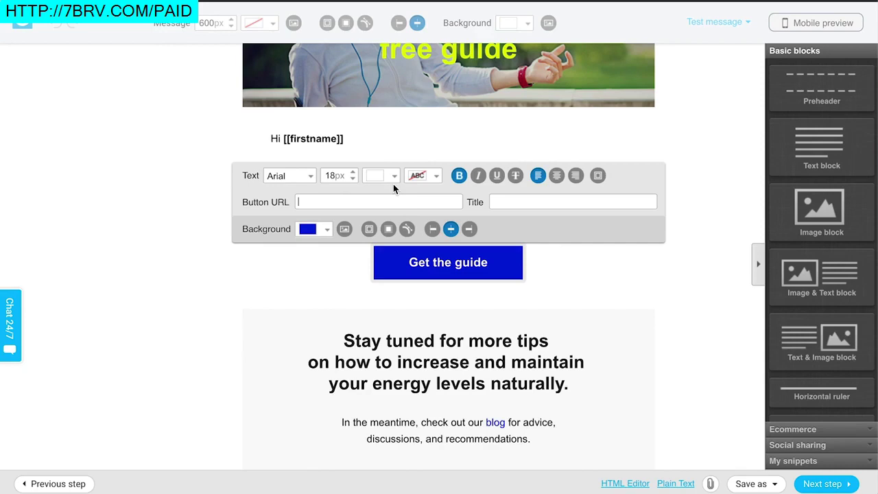
{"action": "left_click", "coordinate": [315, 297]}
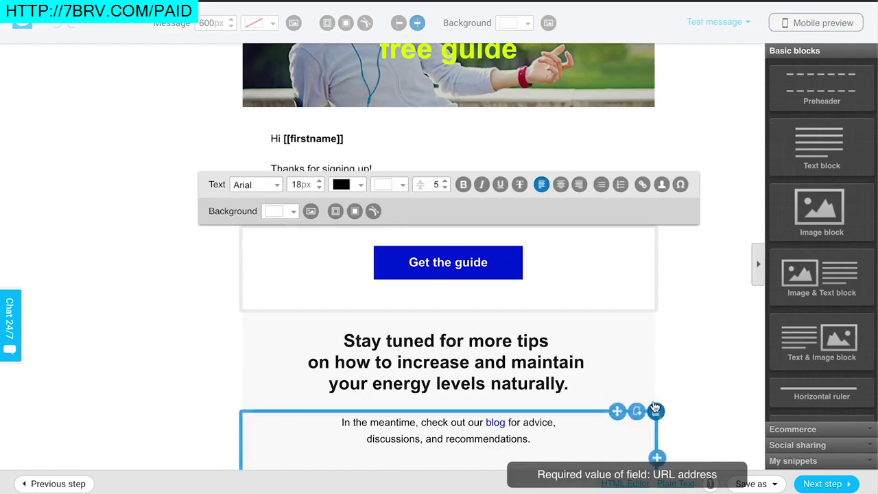
{"action": "left_click", "coordinate": [727, 441]}
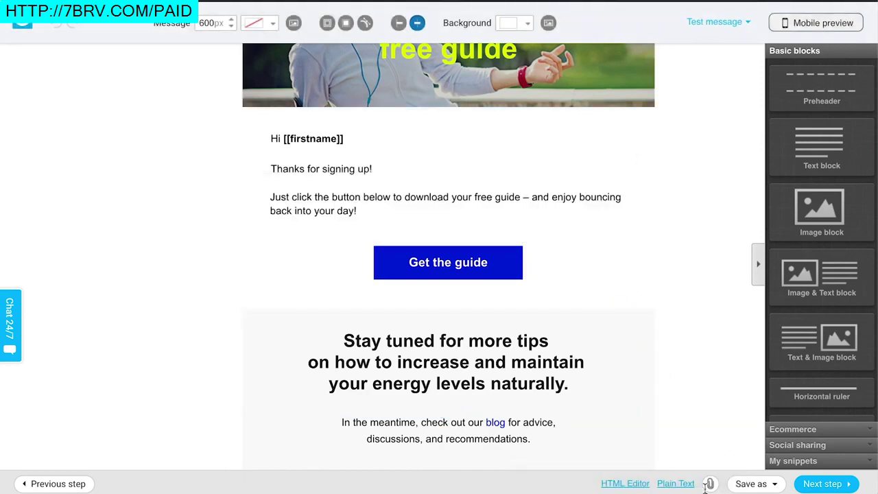
Step: Inspect the welcome email's attachment options without adding a file, and review the message layout
{"action": "left_click", "coordinate": [710, 484]}
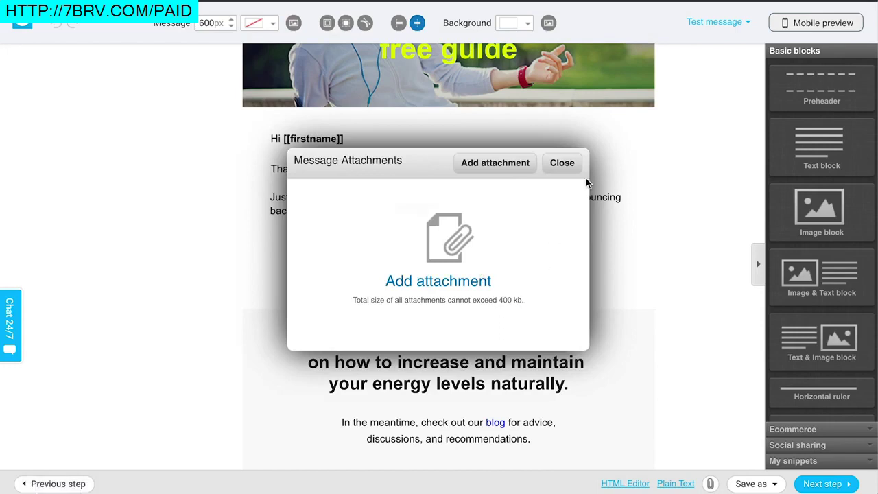
{"action": "left_click", "coordinate": [564, 166]}
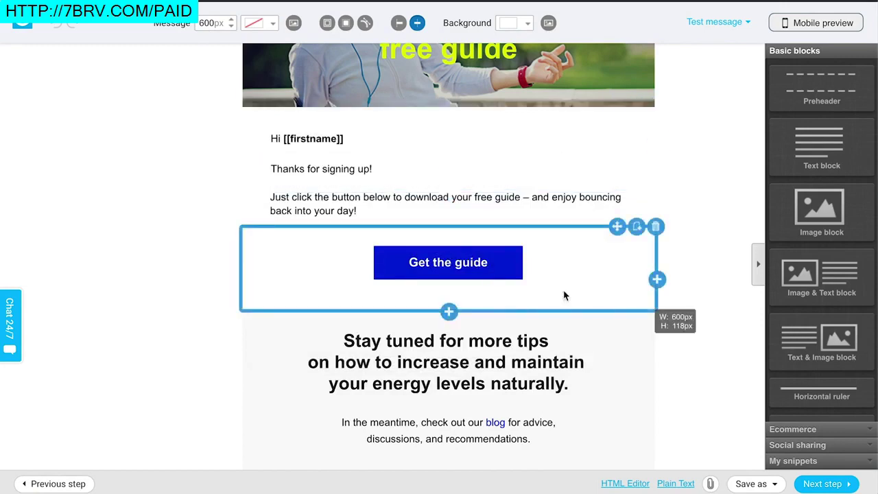
{"action": "scroll", "coordinate": [579, 299], "scroll_direction": "down", "scroll_amount": 1}
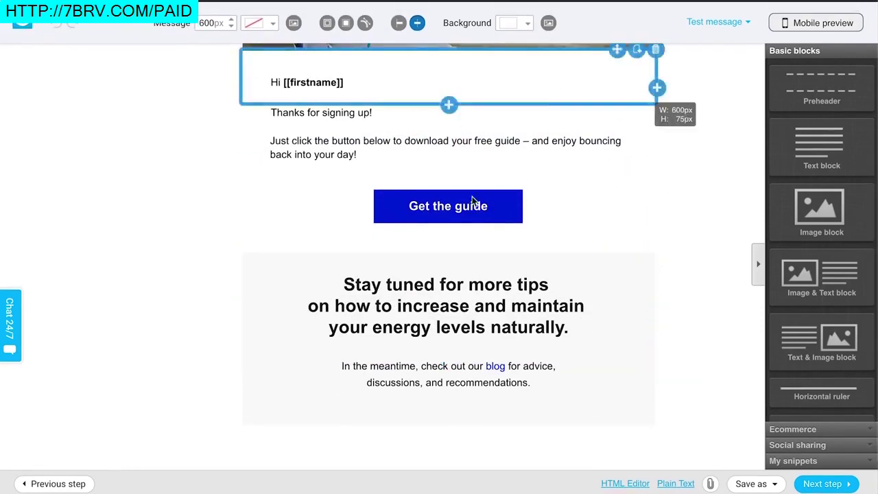
{"action": "scroll", "coordinate": [613, 212], "scroll_direction": "up", "scroll_amount": 5}
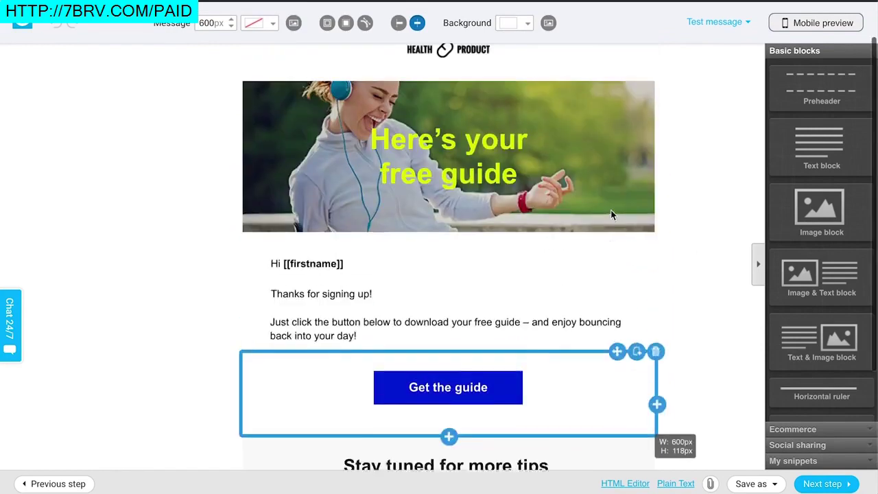
Step: Finish the welcome email design and dismiss the Social Ads Creator offer to reach the funnel overview
{"action": "scroll", "coordinate": [685, 167], "scroll_direction": "down", "scroll_amount": 5}
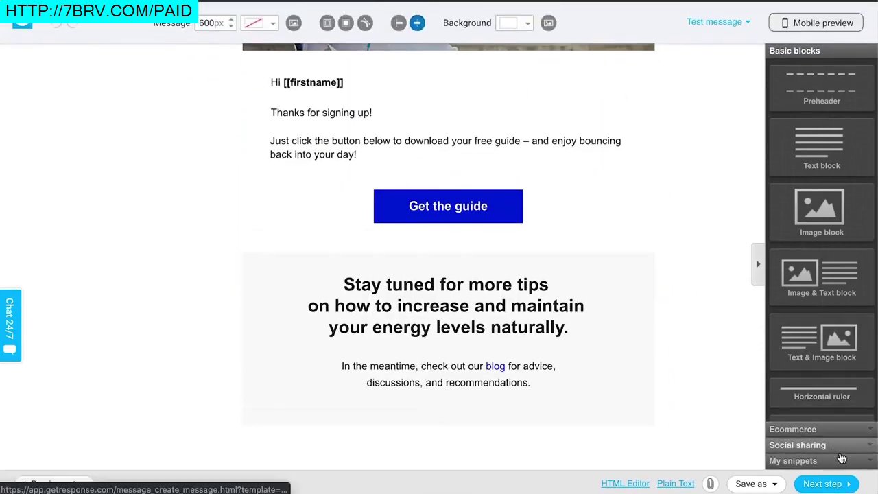
{"action": "left_click", "coordinate": [828, 485]}
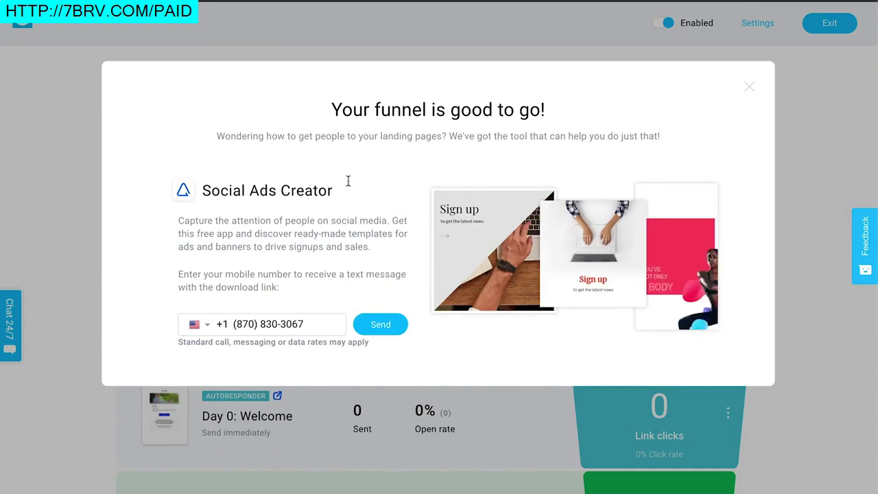
{"action": "left_click", "coordinate": [746, 87]}
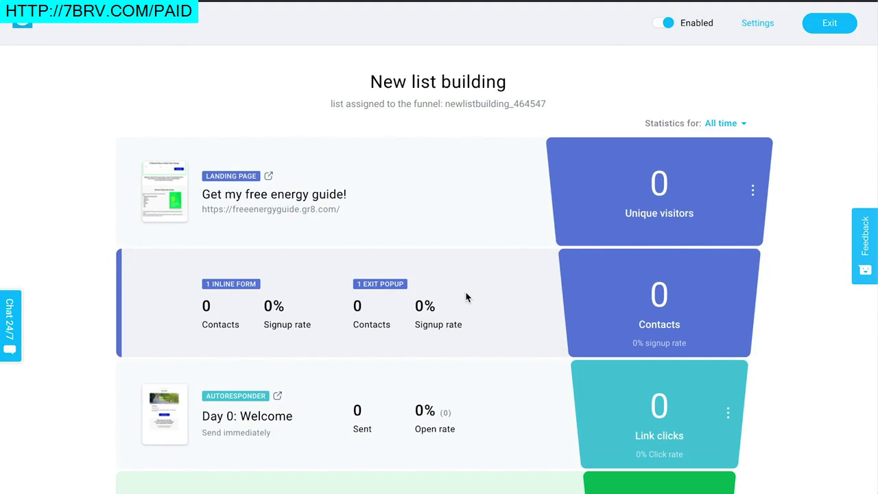
Step: Add another email to the funnel's autoresponder stage and name the new autoresponder "Message 2"
{"action": "scroll", "coordinate": [467, 297], "scroll_direction": "down", "scroll_amount": 2}
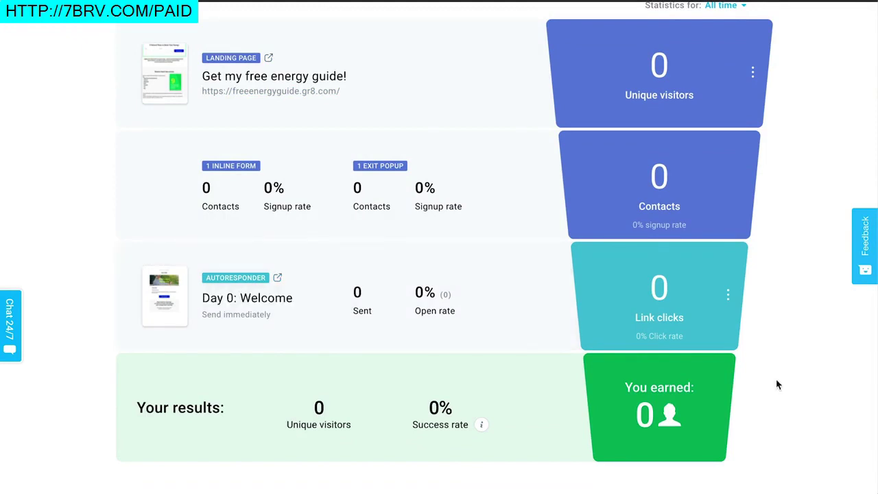
{"action": "left_click", "coordinate": [728, 295]}
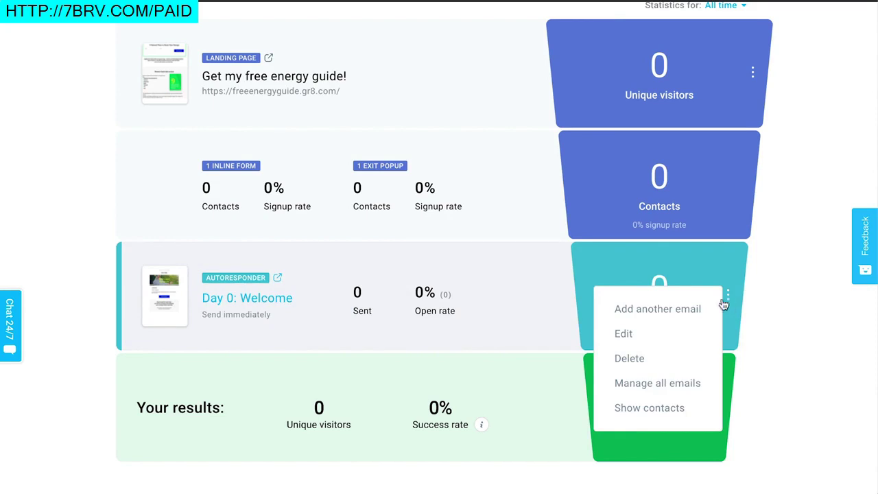
{"action": "left_click", "coordinate": [698, 314]}
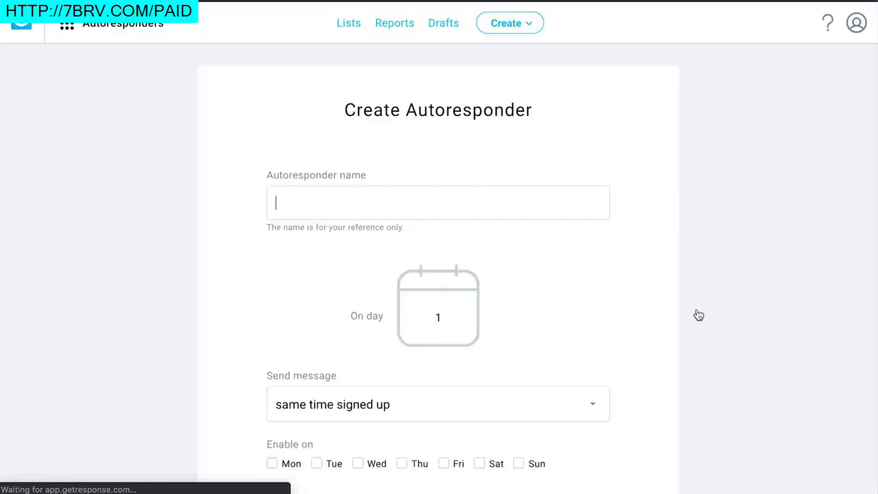
{"action": "type", "text": "Message 2"}
Step: Set the Message 2 autoresponder to send on day 2
{"action": "scroll", "coordinate": [478, 278], "scroll_direction": "down", "scroll_amount": 2}
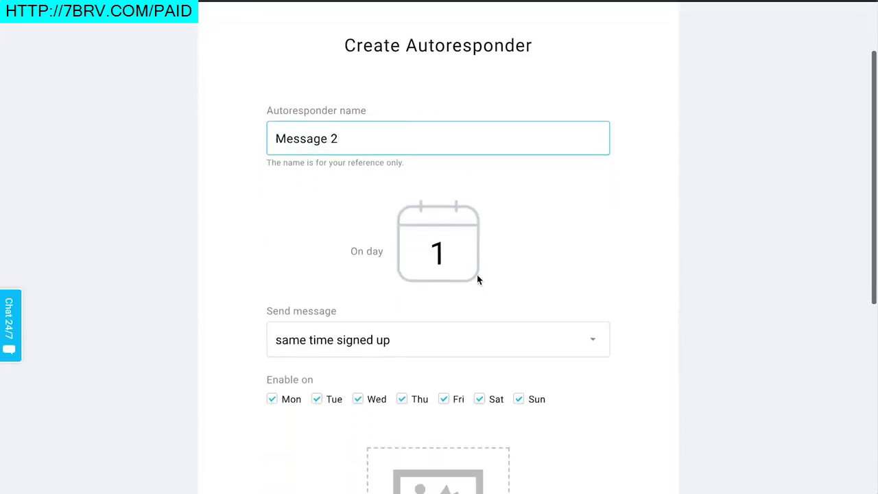
{"action": "left_click", "coordinate": [449, 256]}
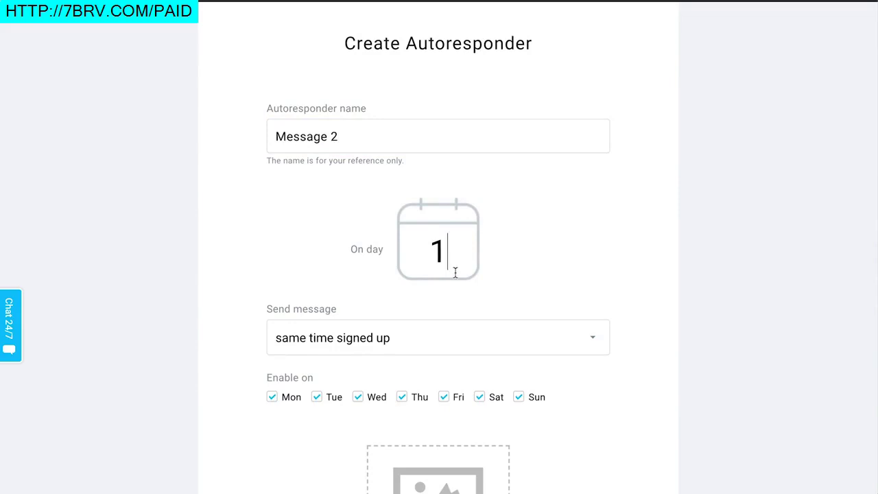
{"action": "left_click_drag", "start_coordinate": [443, 261], "coordinate": [430, 261]}
{"action": "left_click", "coordinate": [453, 245]}
{"action": "key", "text": "BackSpace"}
{"action": "type", "text": "2"}
Step: Create a new email named "Message 2" with the subject "Here's your first batch of healthy tips!" and proceed to template selection
{"action": "scroll", "coordinate": [646, 280], "scroll_direction": "down", "scroll_amount": 1}
{"action": "scroll", "coordinate": [619, 247], "scroll_direction": "down", "scroll_amount": 3}
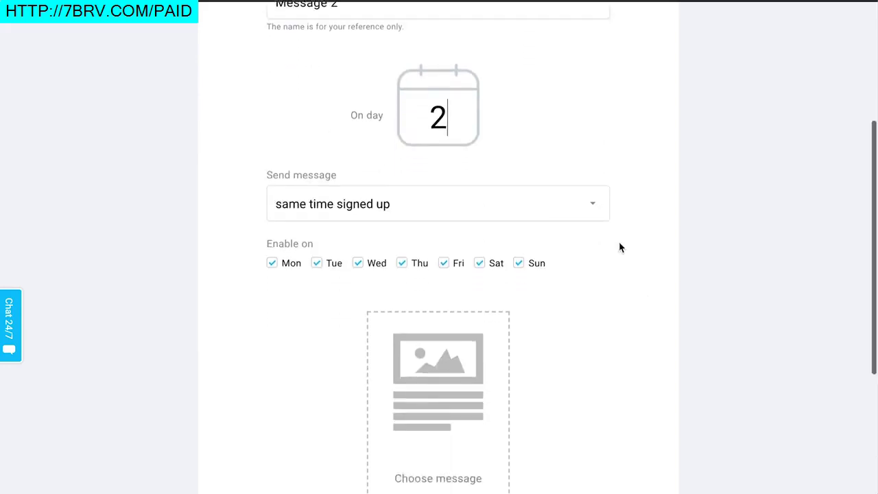
{"action": "scroll", "coordinate": [619, 247], "scroll_direction": "up", "scroll_amount": 1}
{"action": "scroll", "coordinate": [620, 247], "scroll_direction": "down", "scroll_amount": 1}
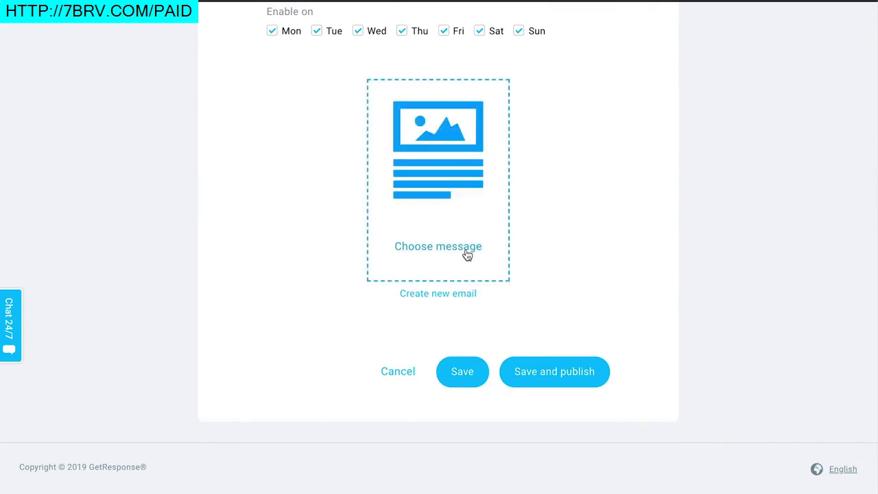
{"action": "left_click", "coordinate": [447, 294]}
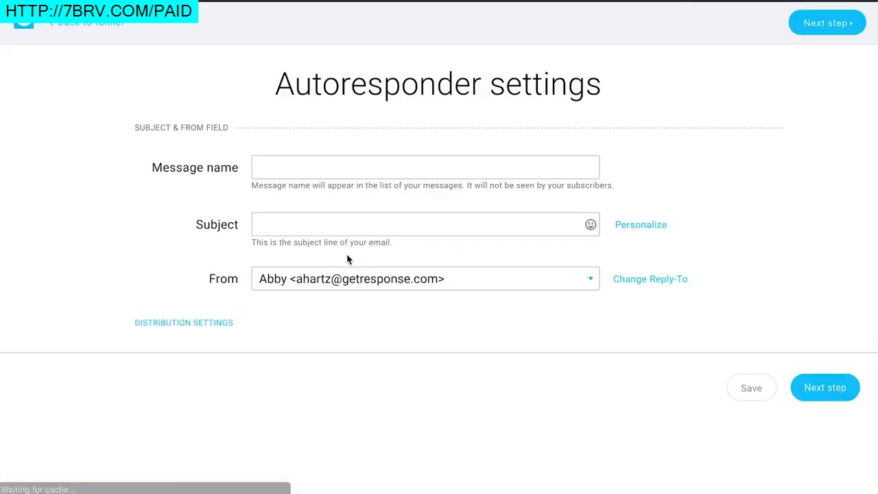
{"action": "left_click", "coordinate": [337, 175]}
{"action": "type", "text": "Message 2"}
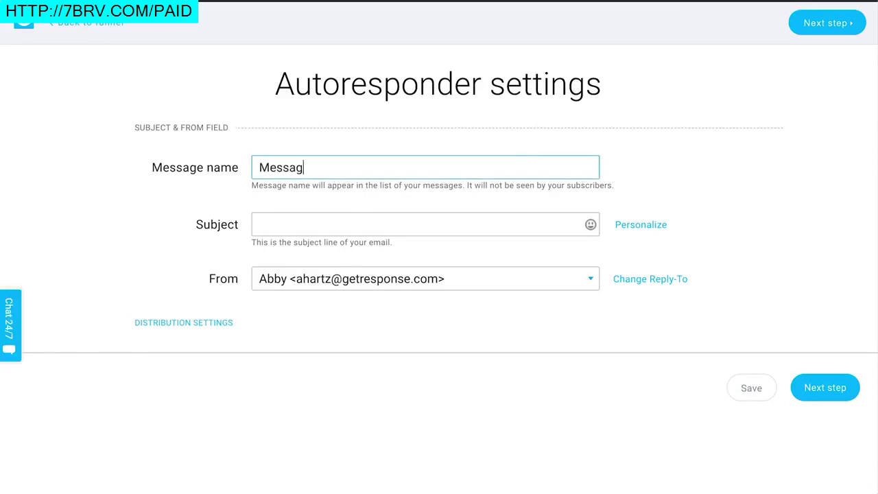
{"action": "left_click", "coordinate": [362, 228]}
{"action": "type", "text": "Here's your first batch of healthy tips!"}
{"action": "left_click", "coordinate": [827, 387]}
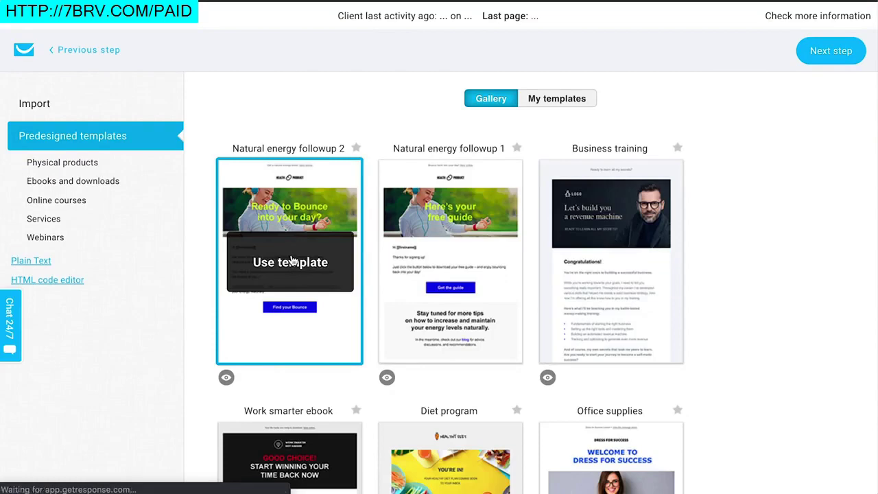
Step: Use the "Natural energy followup 2" template for Message 2 and review its content and the available basic blocks
{"action": "left_click", "coordinate": [292, 261]}
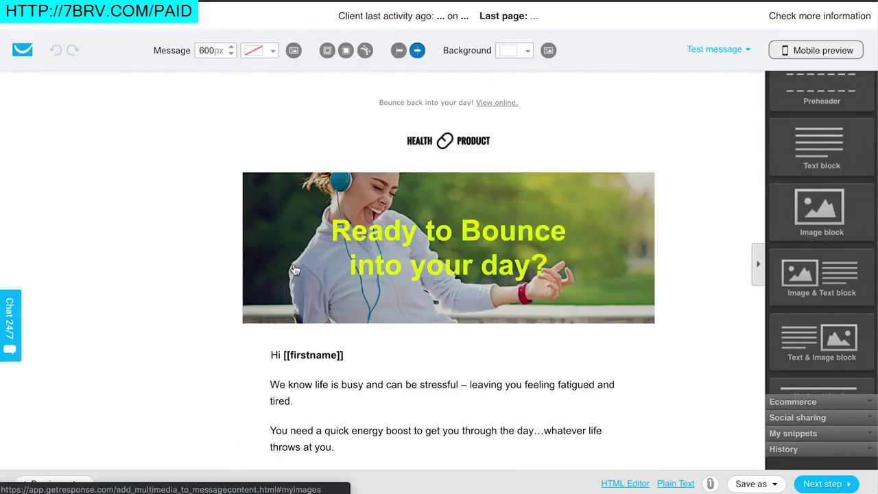
{"action": "scroll", "coordinate": [178, 268], "scroll_direction": "down", "scroll_amount": 5}
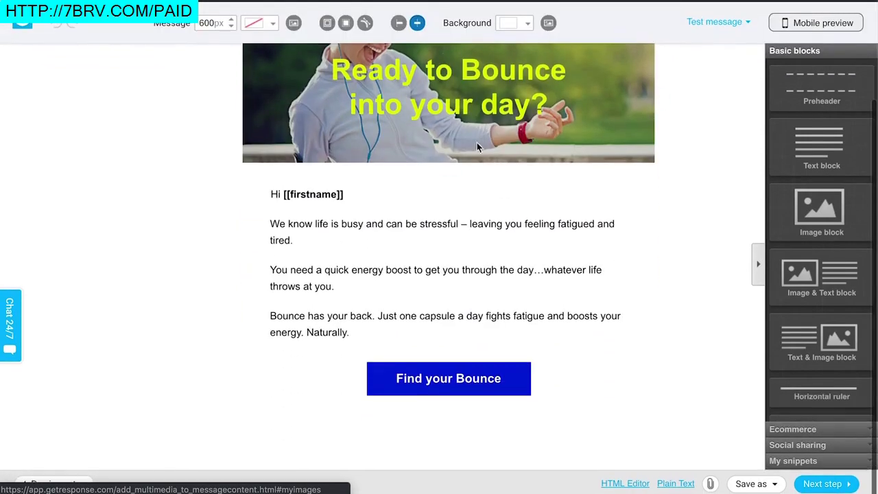
{"action": "scroll", "coordinate": [511, 358], "scroll_direction": "up", "scroll_amount": 3}
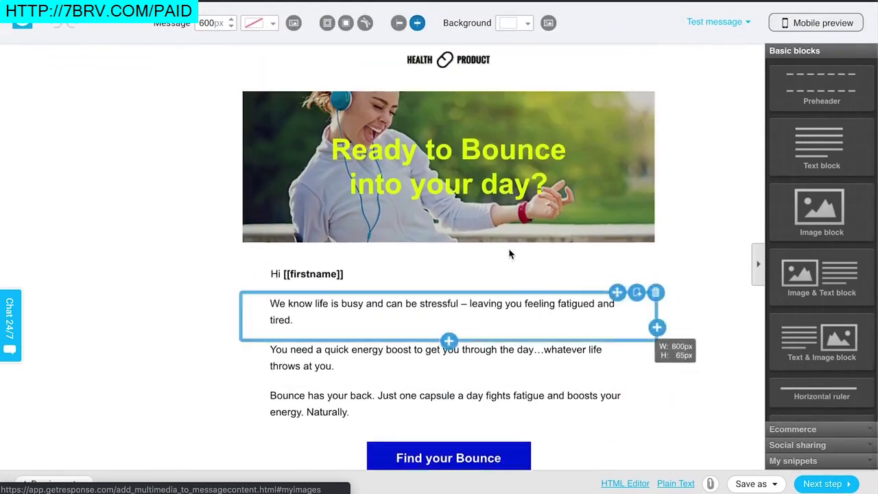
{"action": "scroll", "coordinate": [726, 298], "scroll_direction": "down", "scroll_amount": 2}
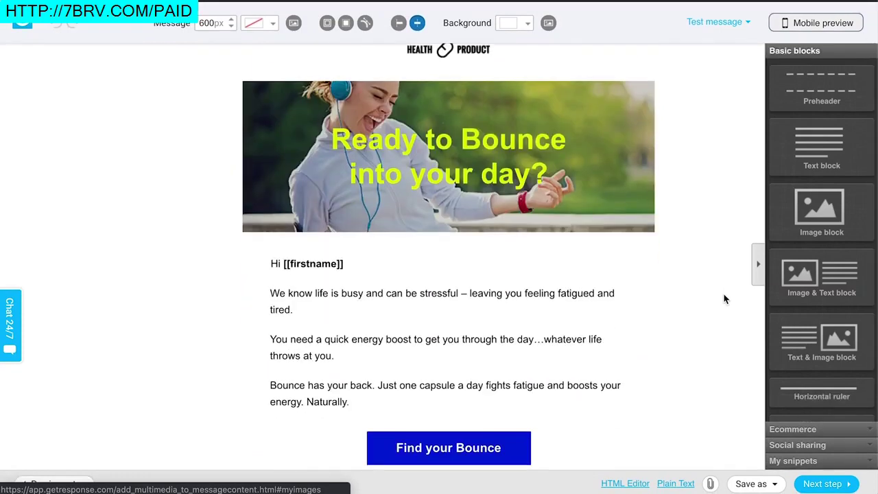
{"action": "scroll", "coordinate": [827, 309], "scroll_direction": "down", "scroll_amount": 3}
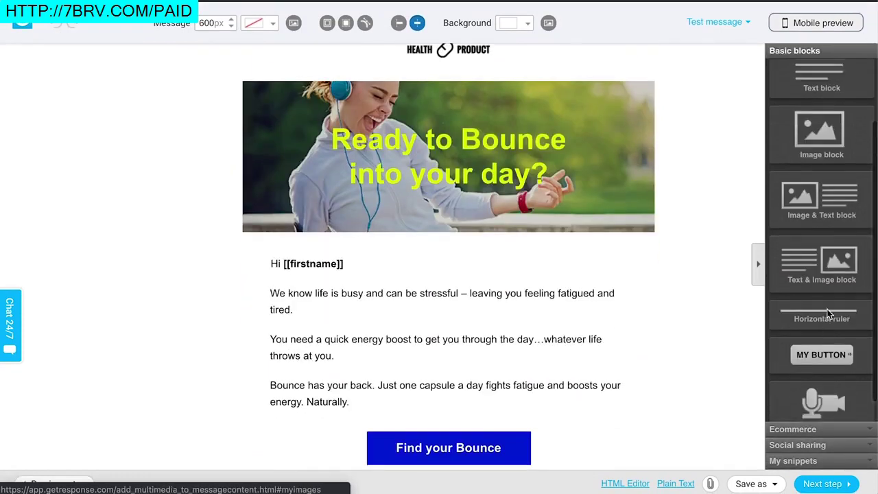
{"action": "scroll", "coordinate": [818, 150], "scroll_direction": "up", "scroll_amount": 3}
{"action": "scroll", "coordinate": [822, 308], "scroll_direction": "down", "scroll_amount": 3}
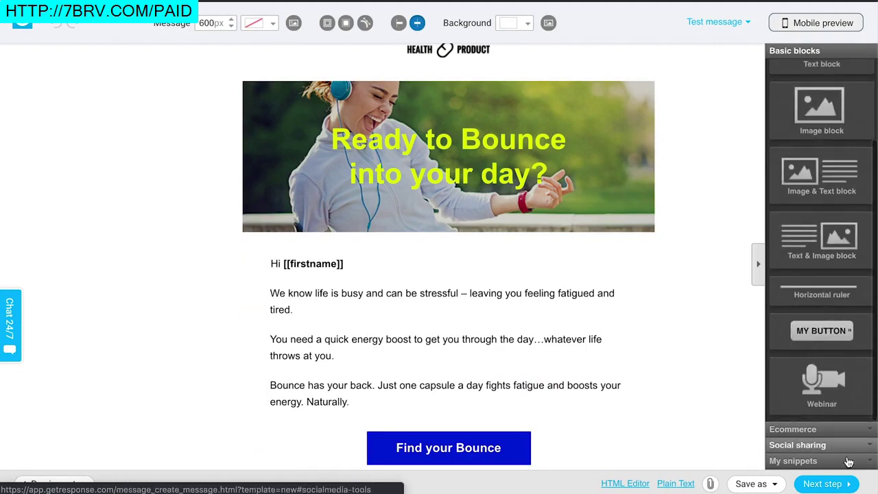
Step: Finish the Message 2 email design, then save and publish its autoresponder
{"action": "left_click", "coordinate": [830, 485]}
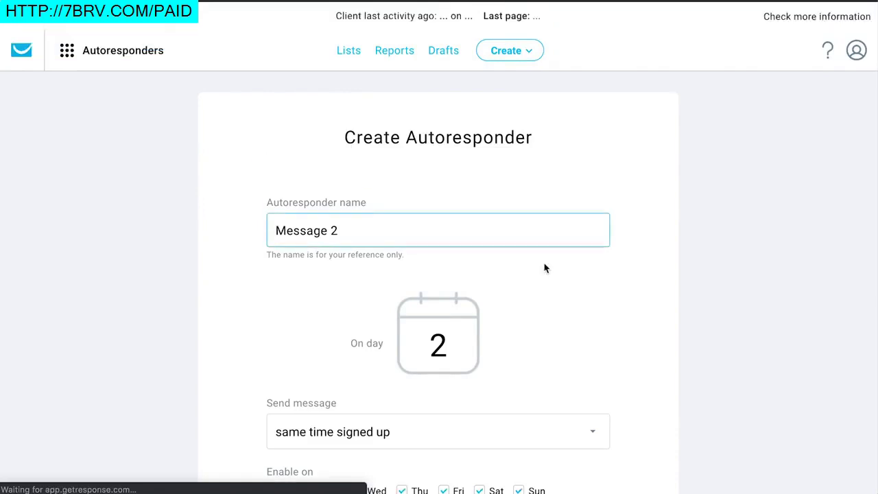
{"action": "scroll", "coordinate": [545, 267], "scroll_direction": "down", "scroll_amount": 5}
{"action": "scroll", "coordinate": [583, 371], "scroll_direction": "down", "scroll_amount": 3}
{"action": "left_click", "coordinate": [564, 373]}
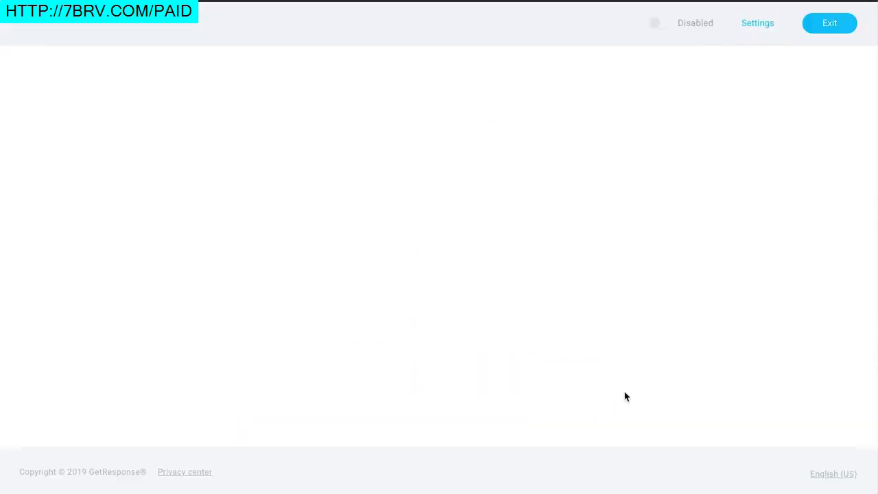
Step: Review the funnel overview and the options available for its autoresponder stage
{"action": "scroll", "coordinate": [696, 376], "scroll_direction": "down", "scroll_amount": 4}
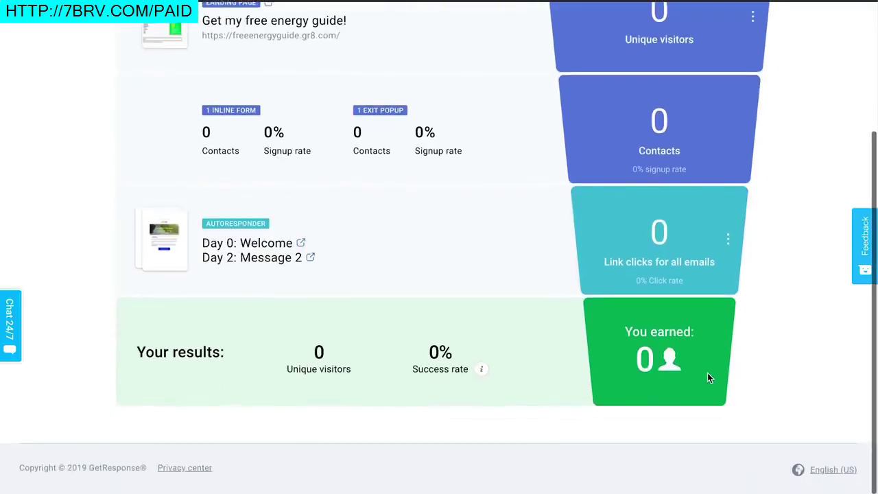
{"action": "left_click", "coordinate": [729, 238]}
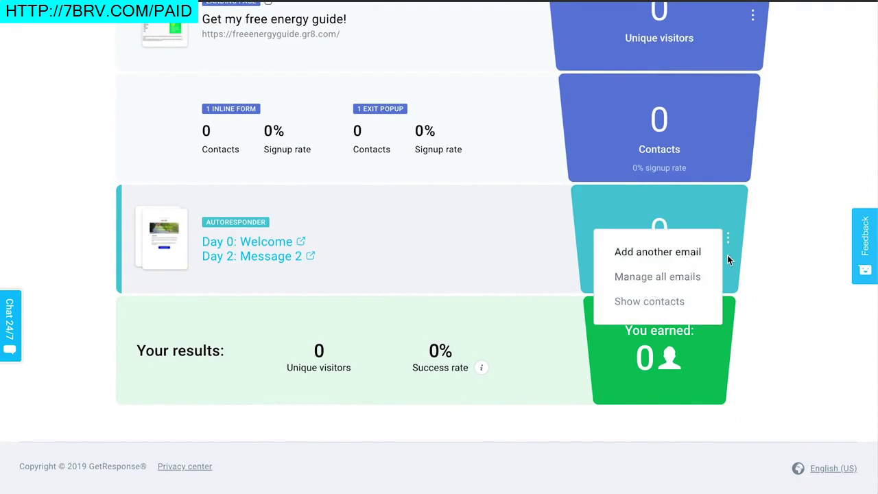
{"action": "scroll", "coordinate": [727, 302], "scroll_direction": "up", "scroll_amount": 3}
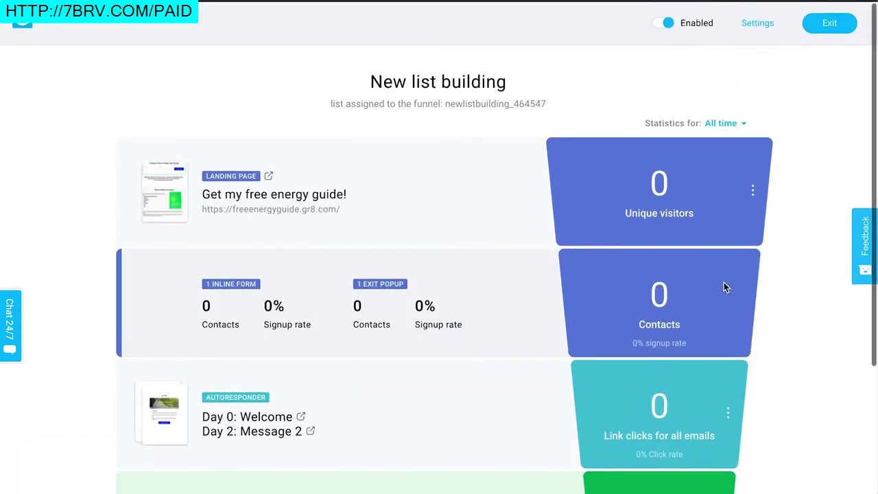
Step: Open the published free energy guide landing page and review its headline and signup form
{"action": "left_click", "coordinate": [314, 212]}
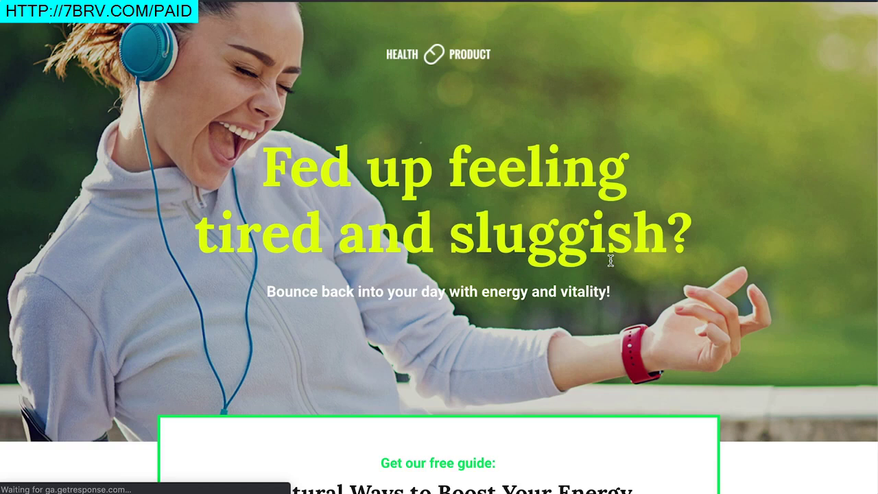
{"action": "scroll", "coordinate": [611, 261], "scroll_direction": "down", "scroll_amount": 5}
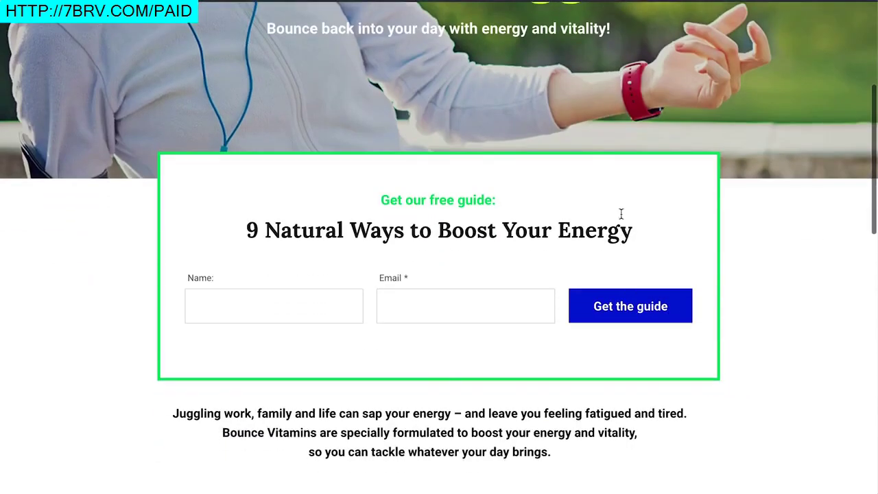
{"action": "scroll", "coordinate": [652, 220], "scroll_direction": "down", "scroll_amount": 2}
{"action": "scroll", "coordinate": [690, 343], "scroll_direction": "up", "scroll_amount": 1}
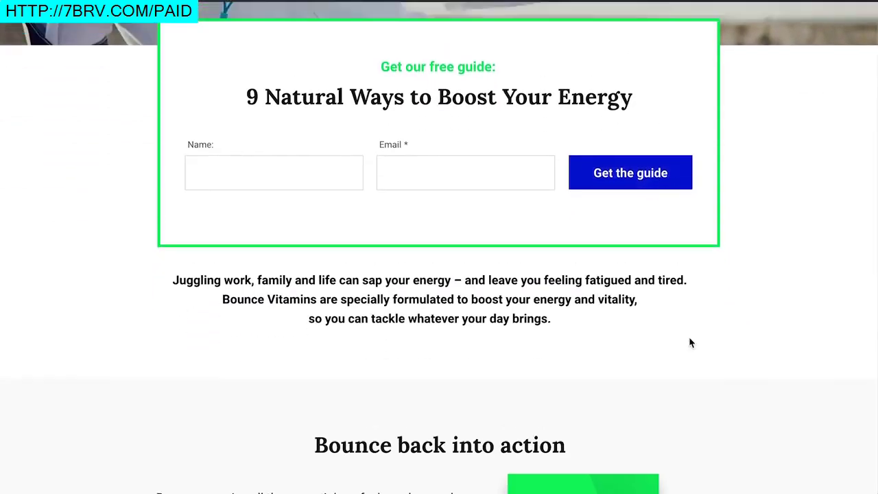